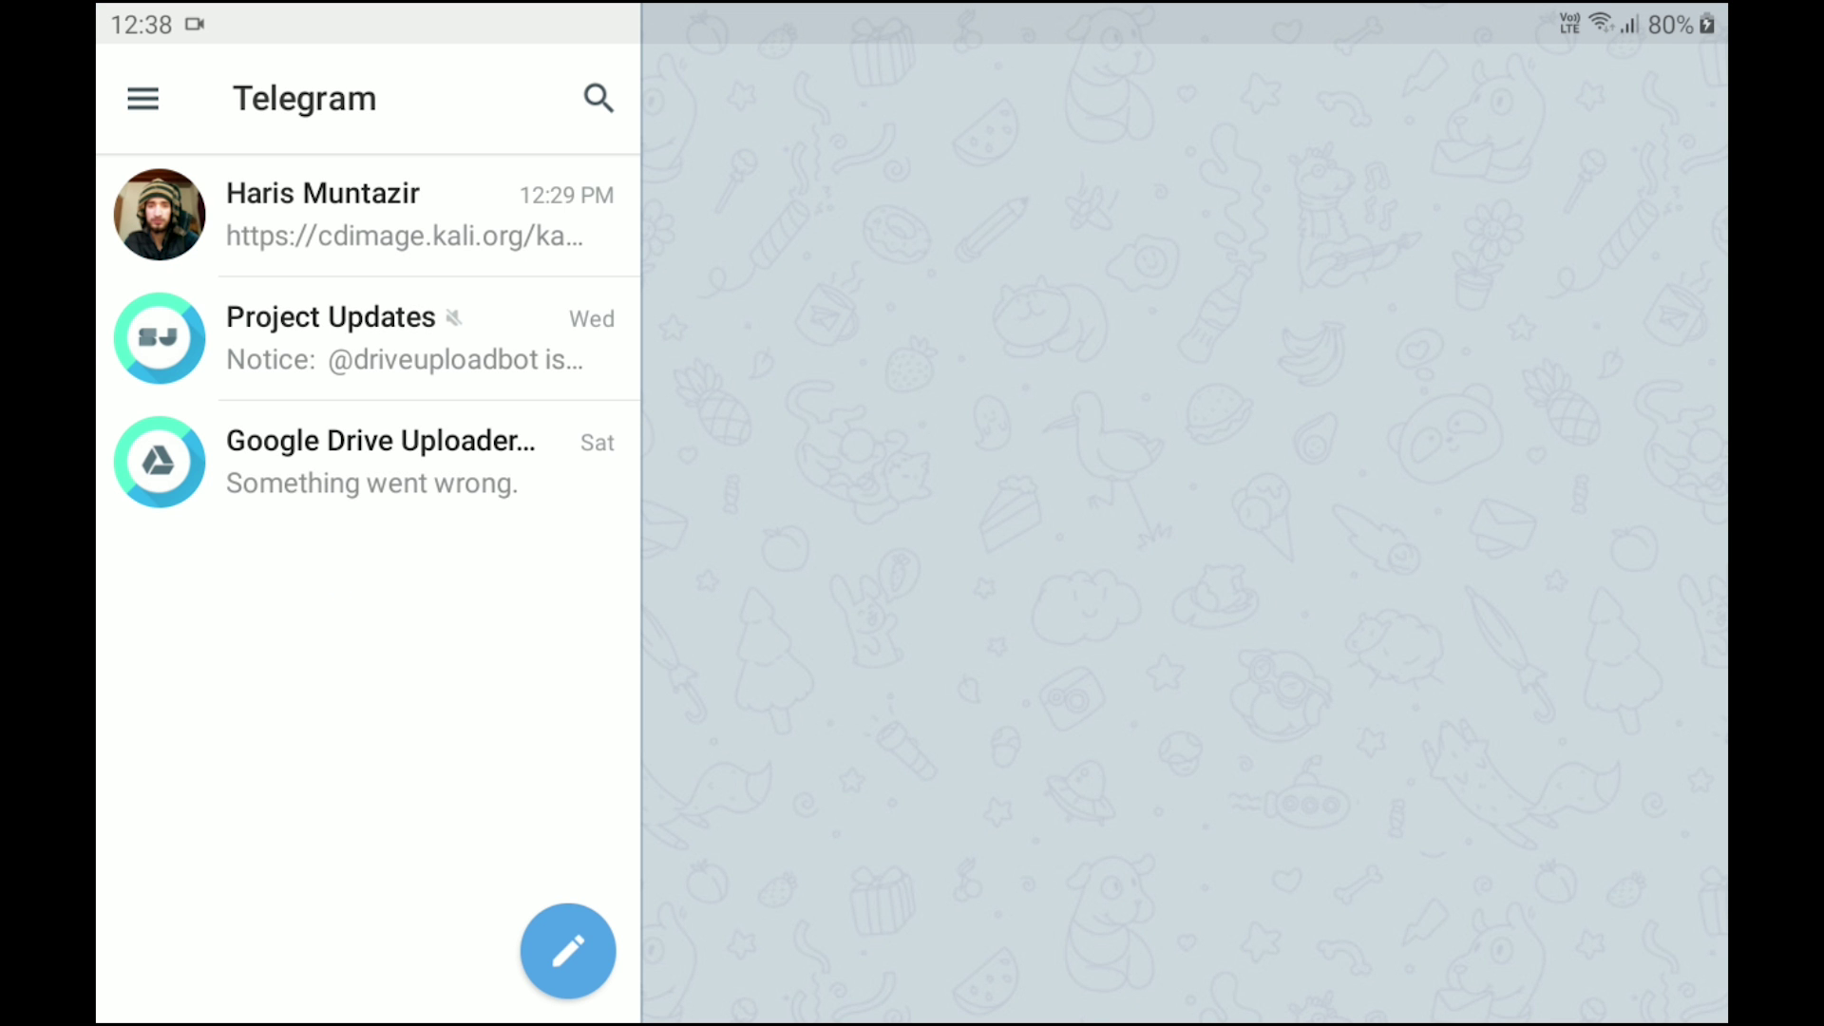
# - Search Telegram for 'google drive x' and open the Google Drive X bot chat
pyautogui.click(599, 98)
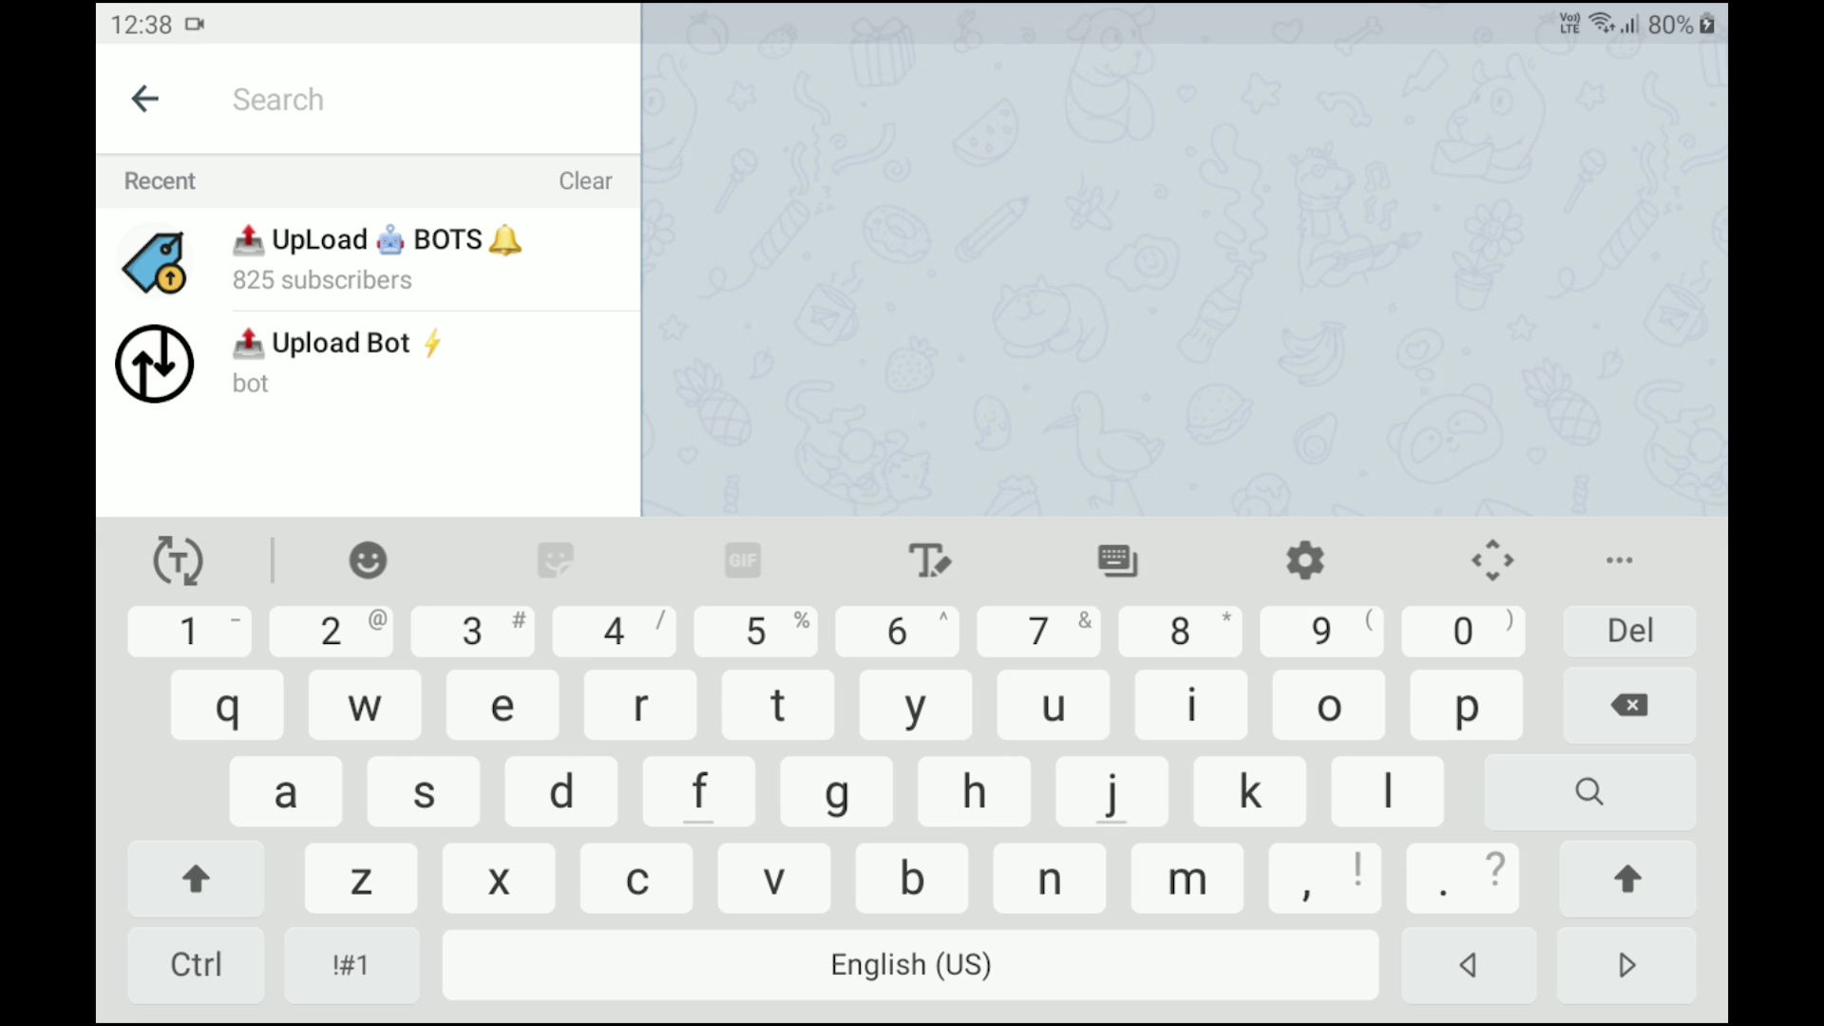
pyautogui.write('goog')
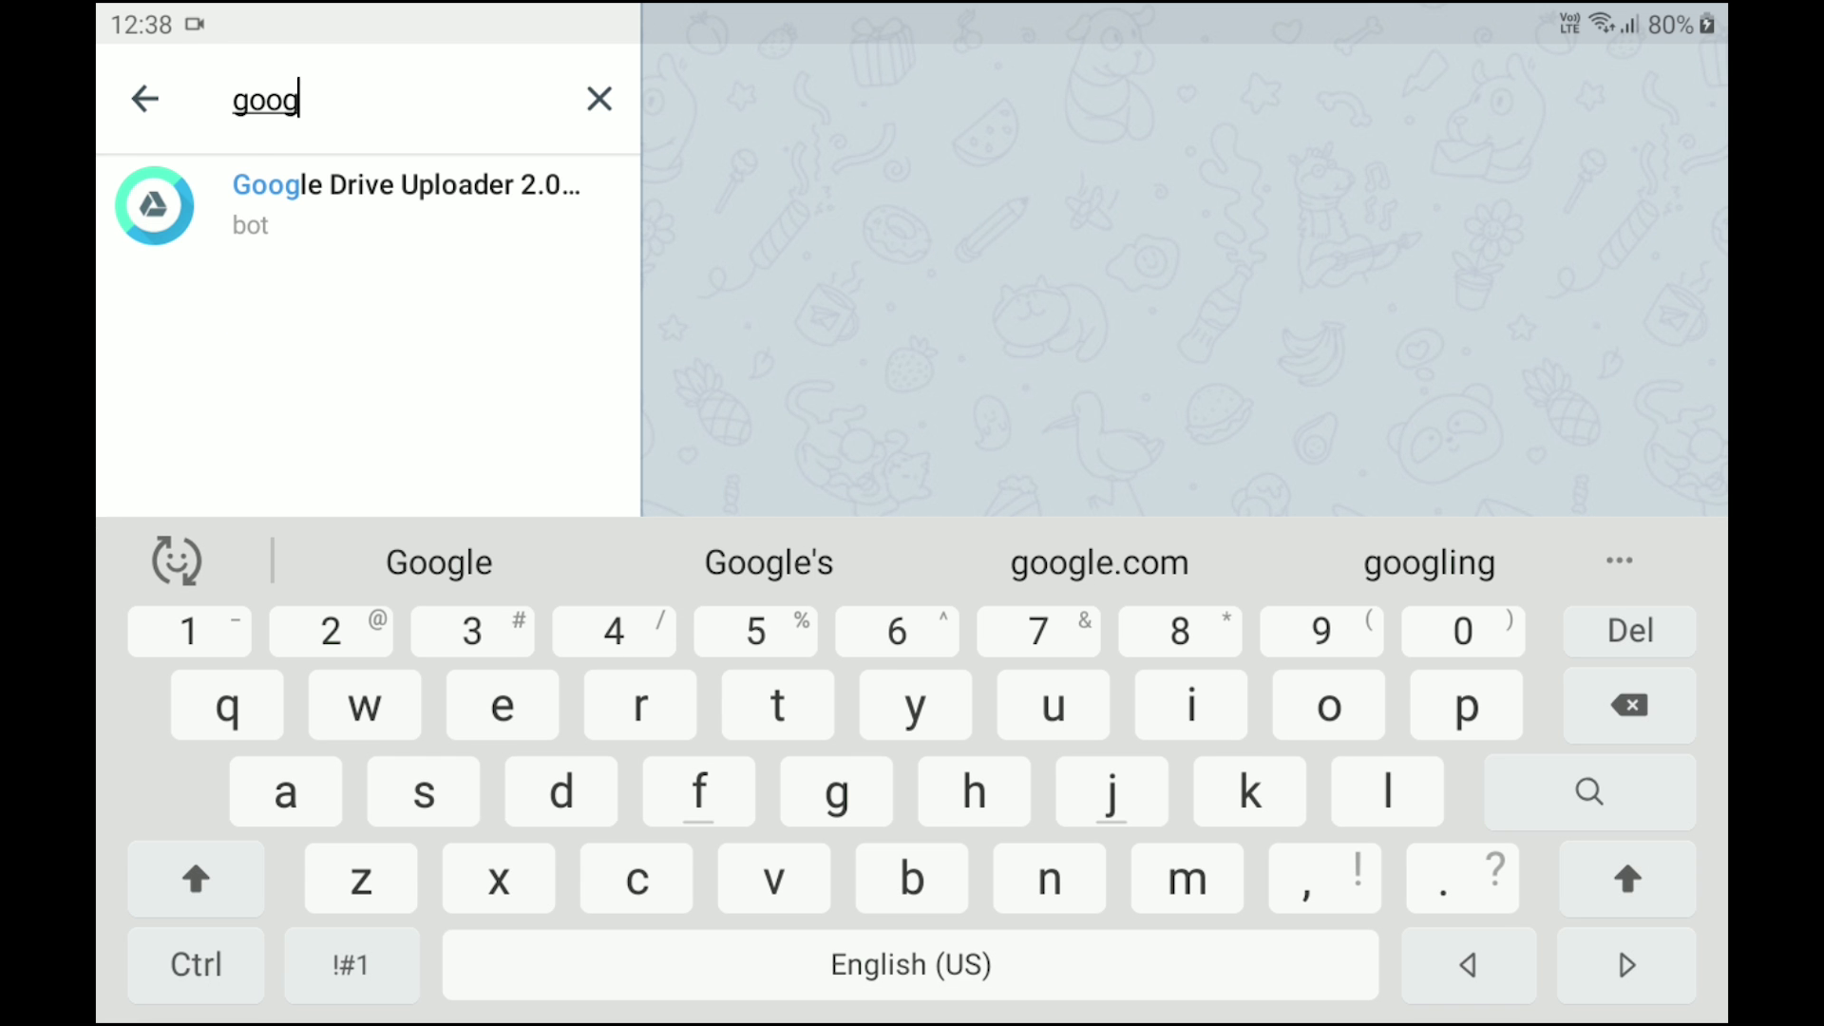
pyautogui.write('le')
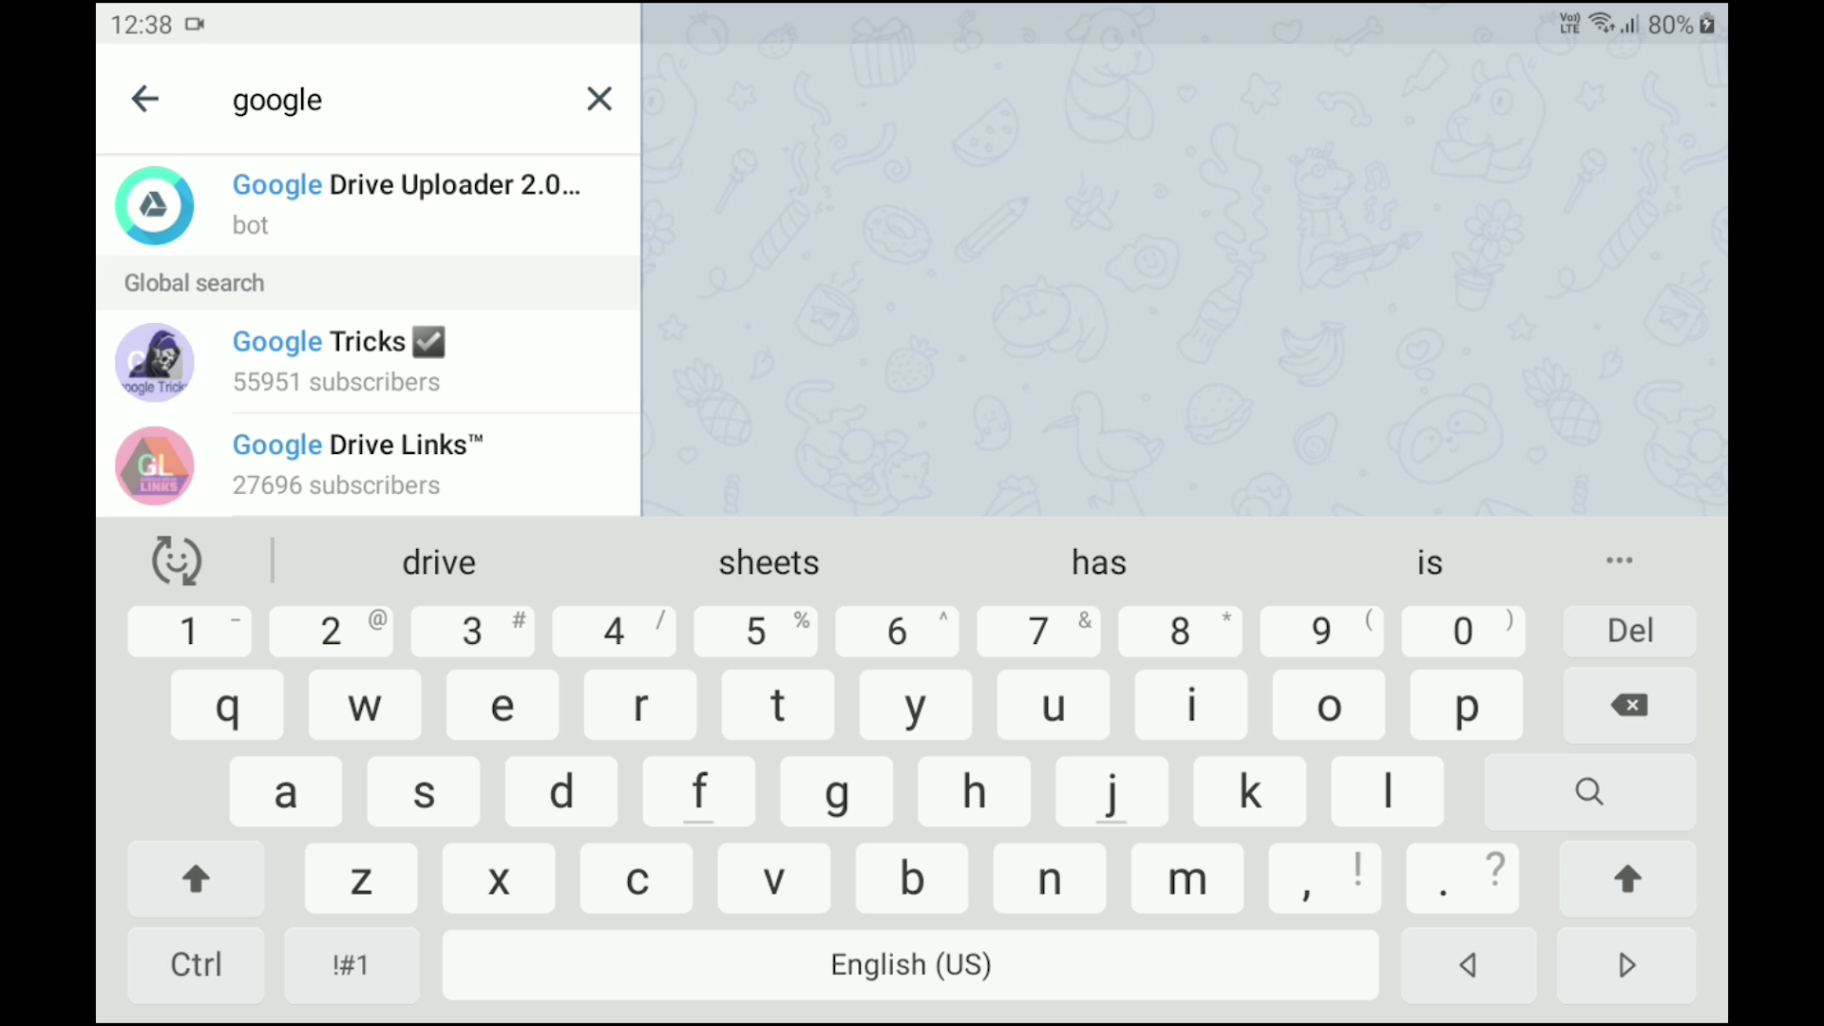
pyautogui.write(' dri')
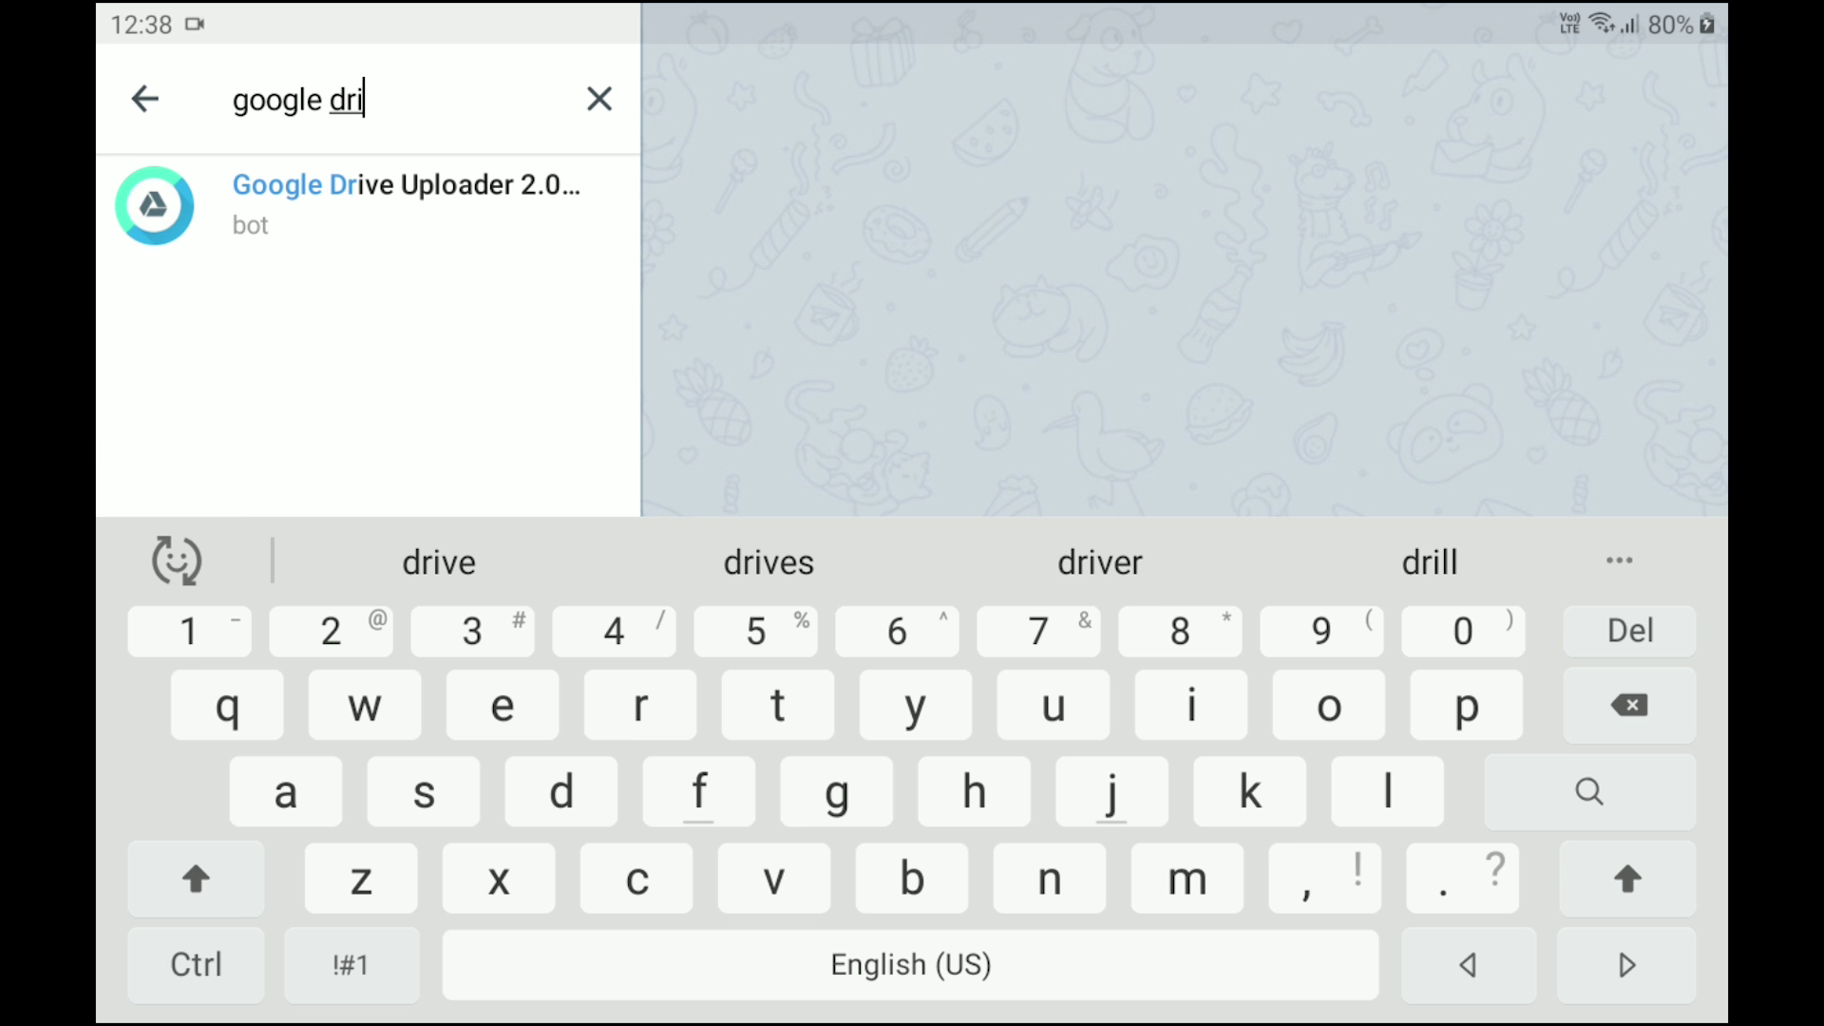
pyautogui.write('ve x')
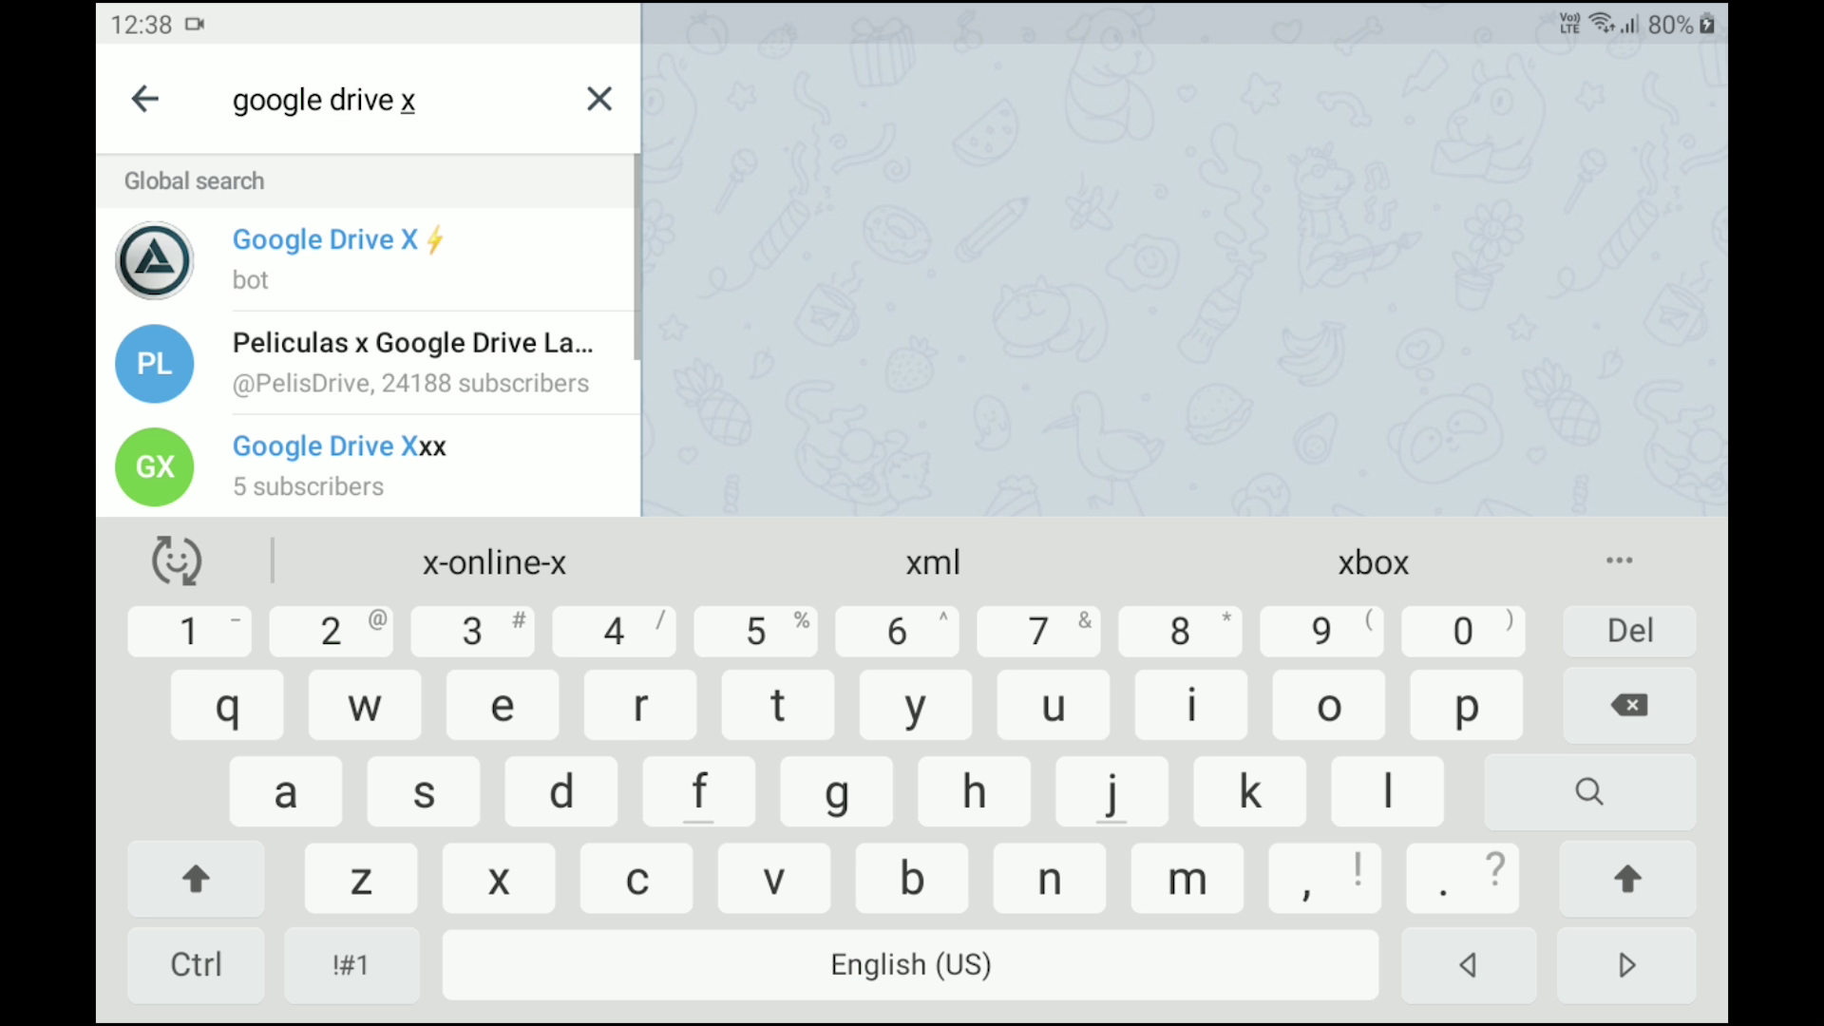
pyautogui.click(370, 259)
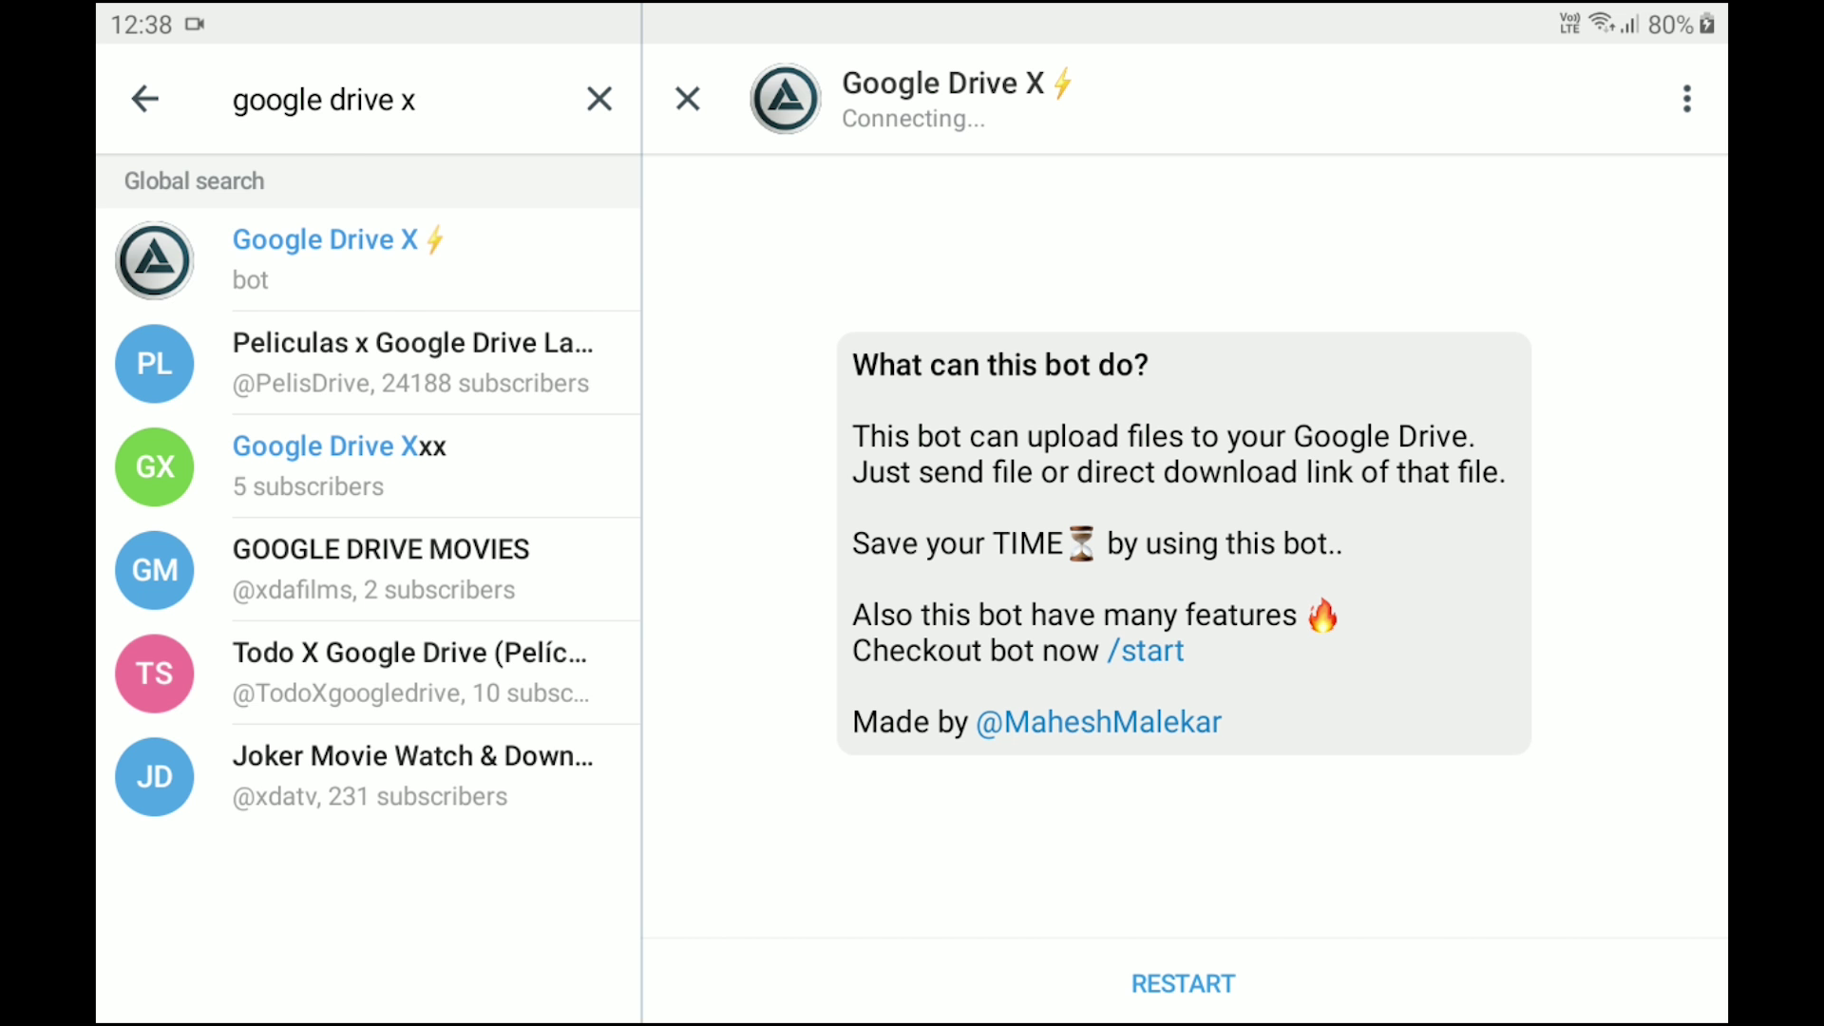
pyautogui.click(1182, 983)
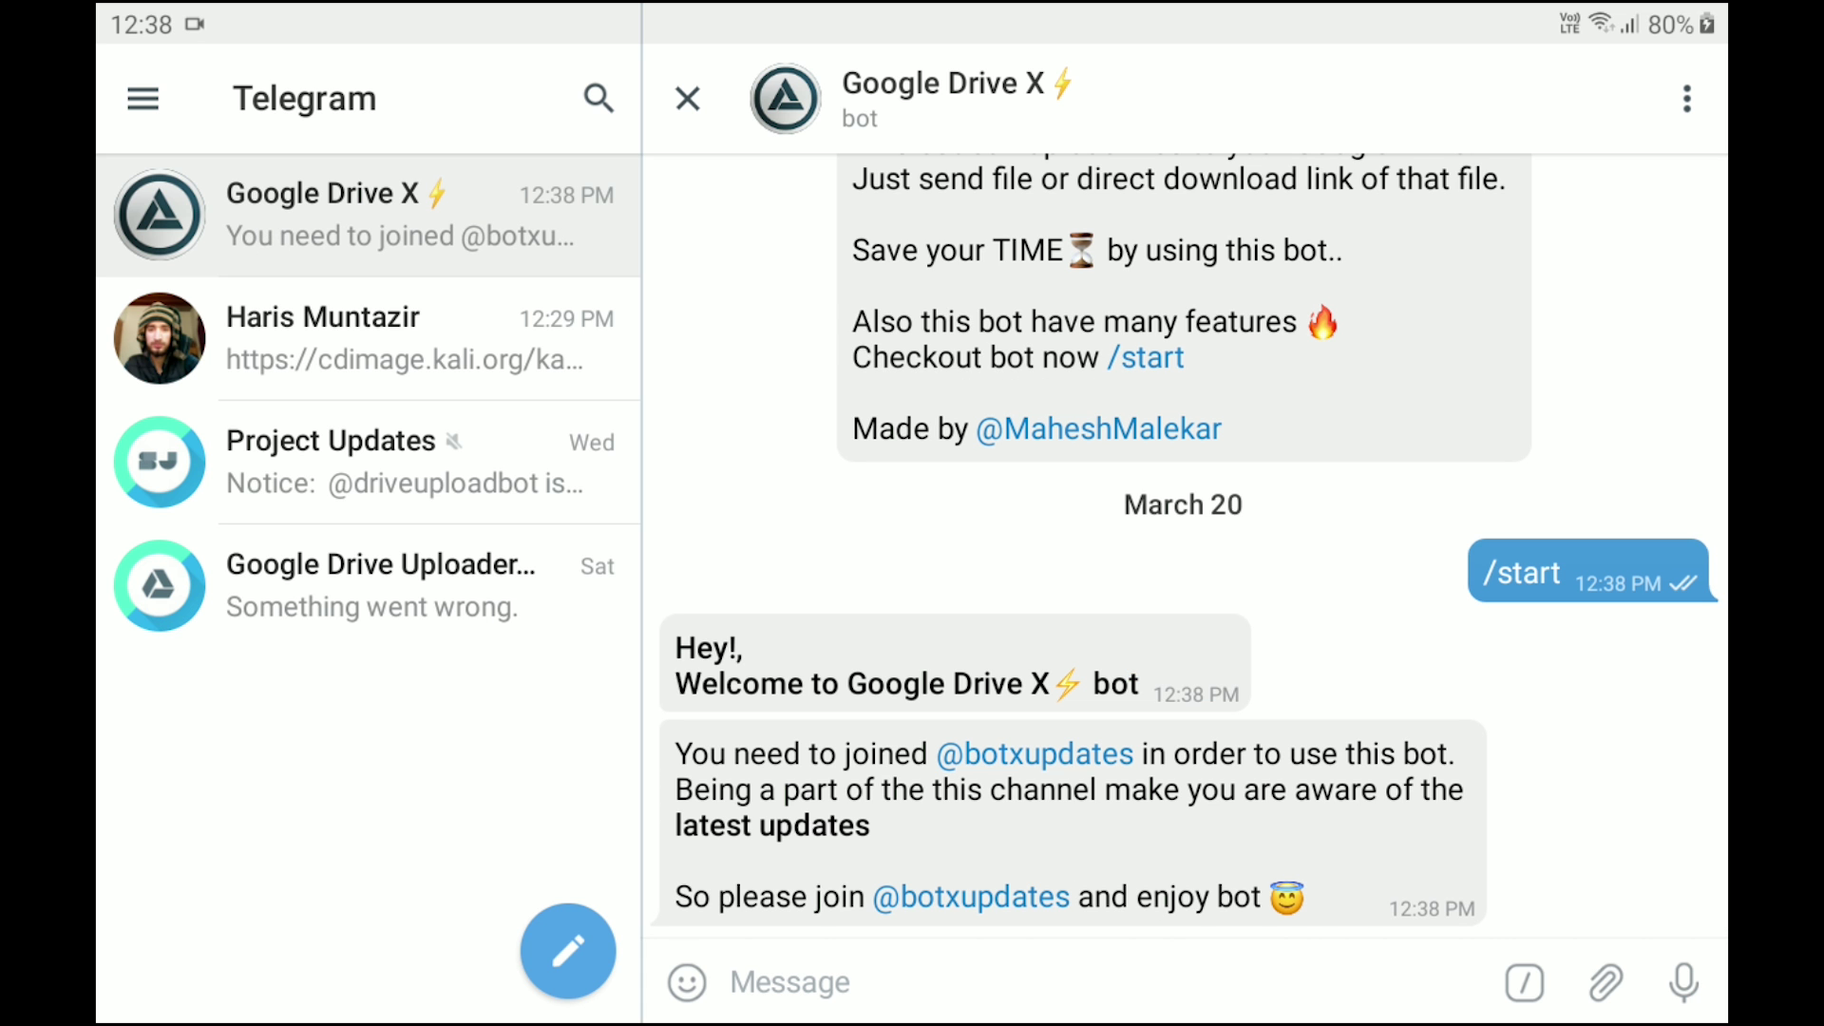
pyautogui.click(1035, 753)
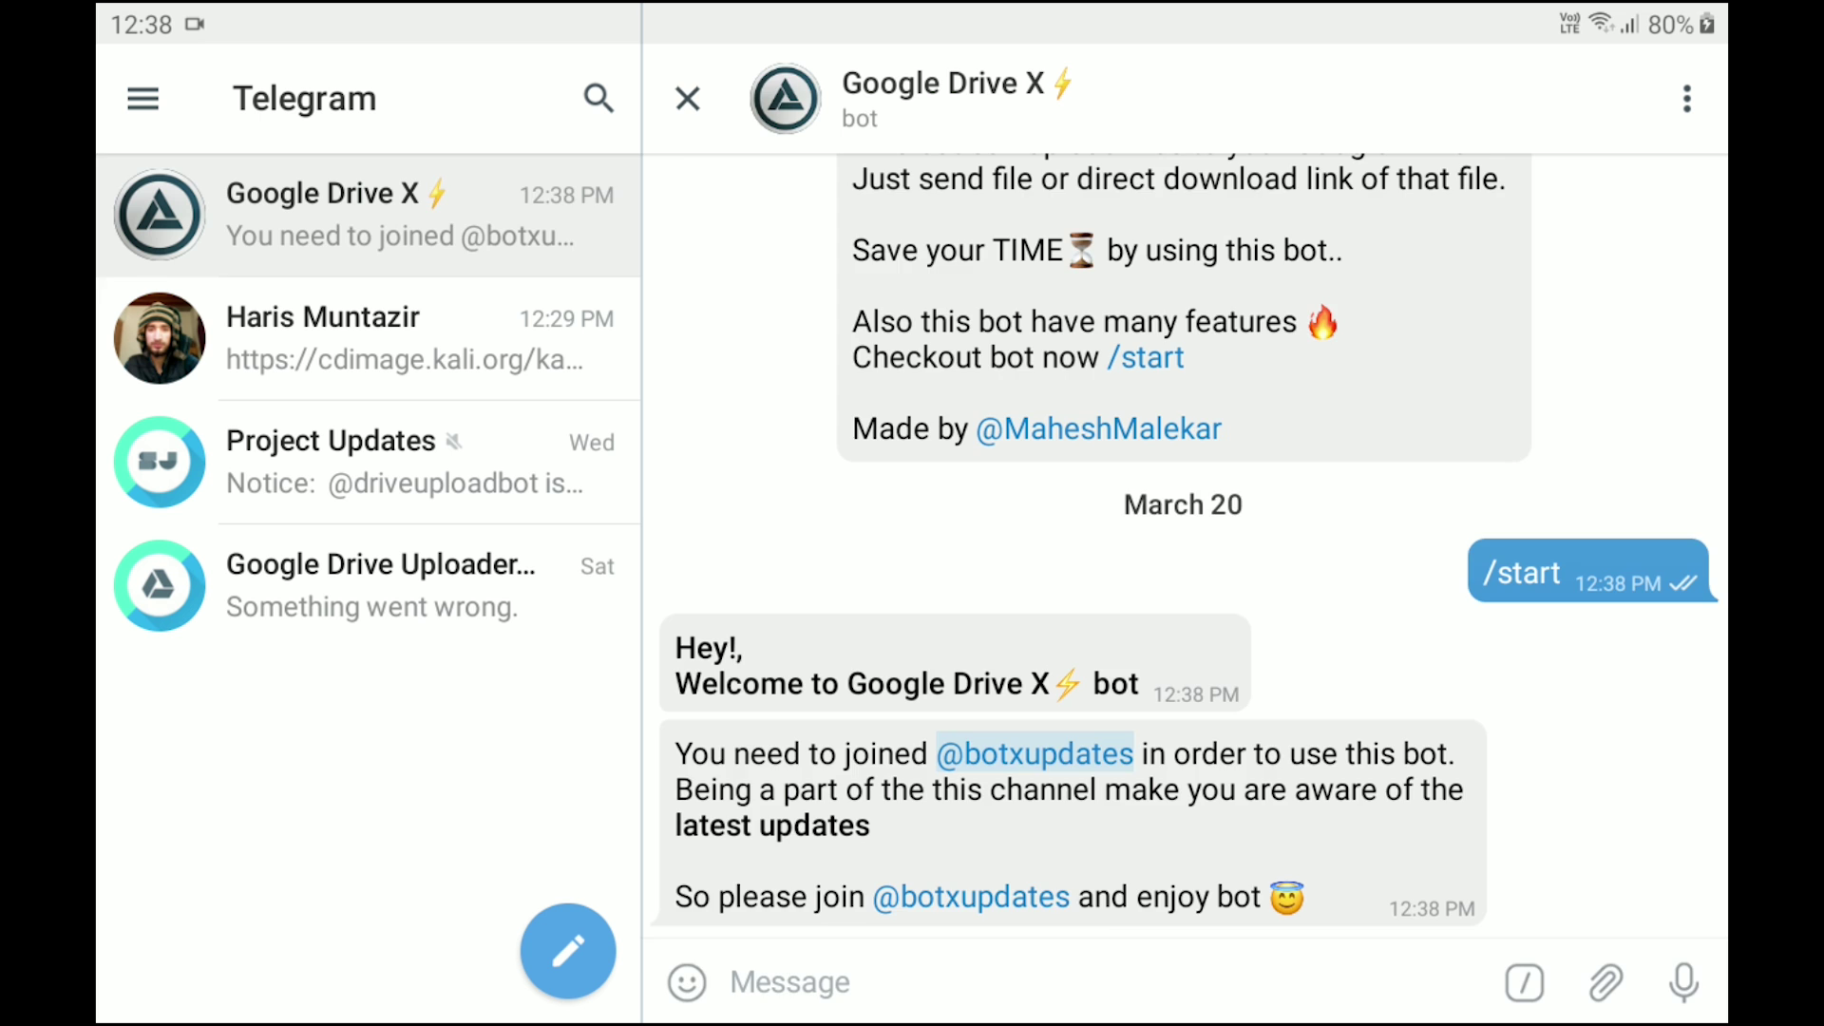
pyautogui.click(1184, 983)
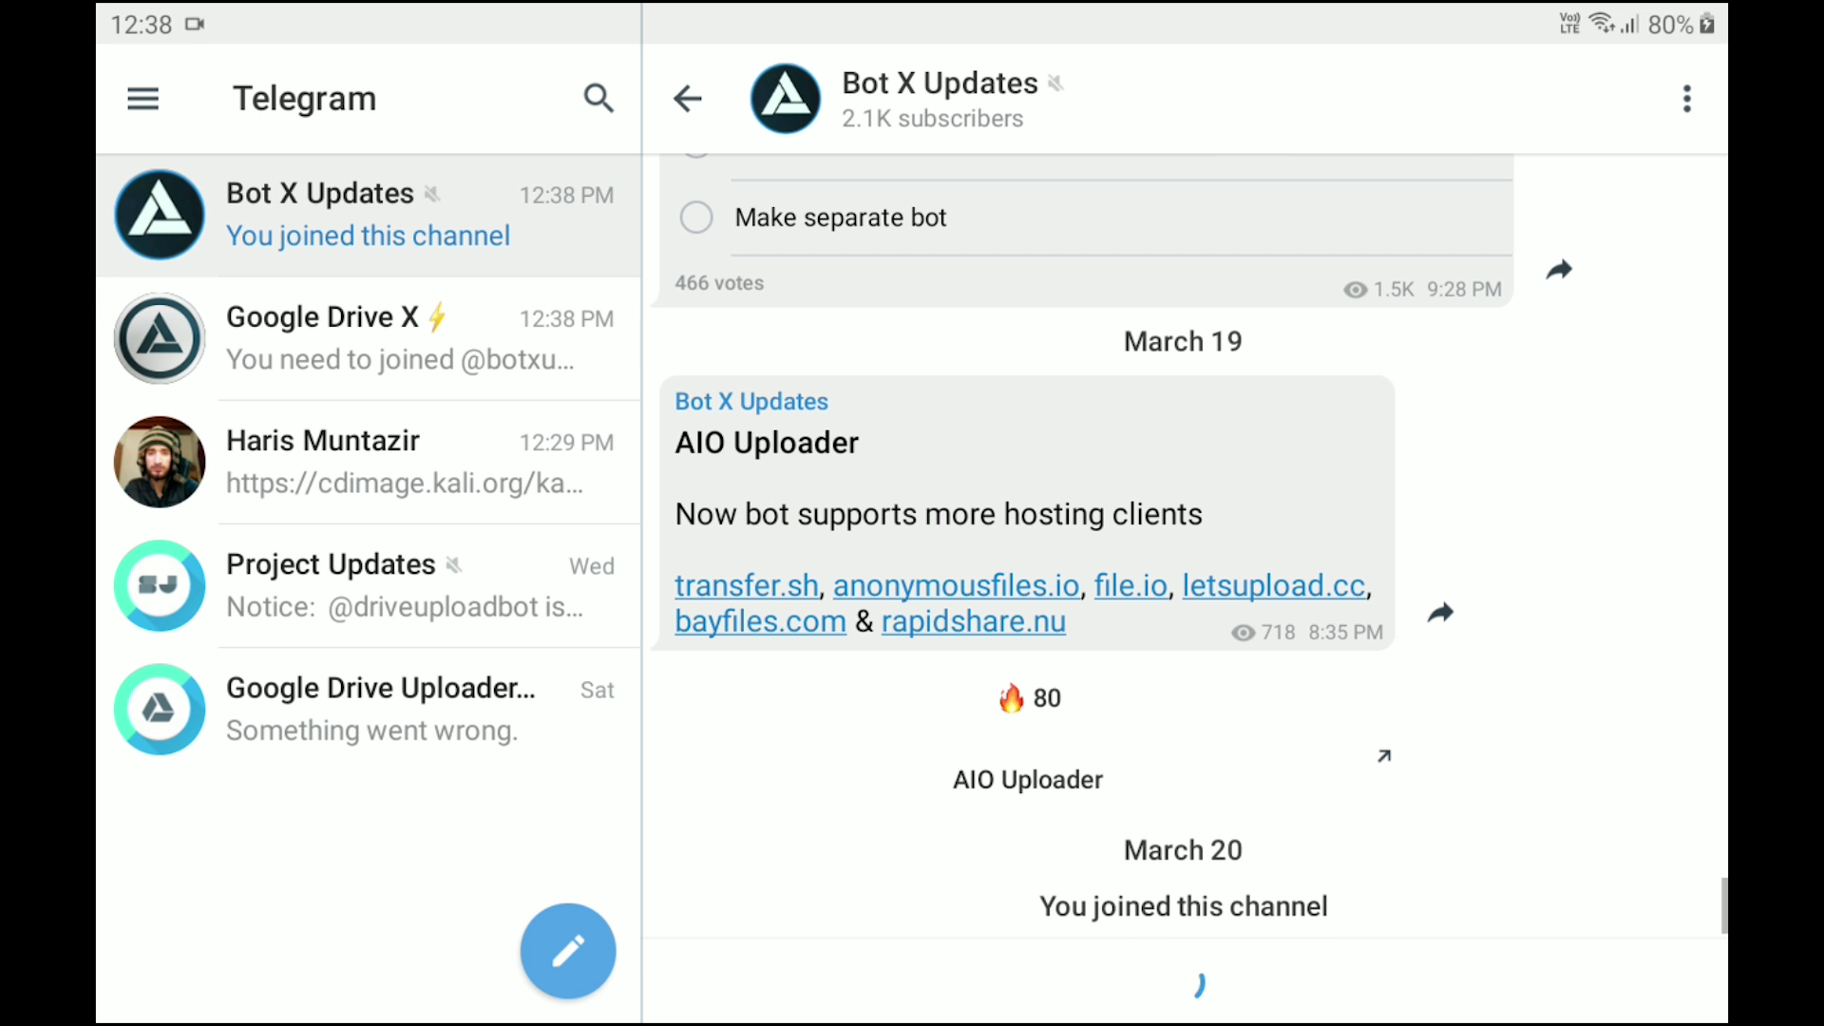
pyautogui.click(399, 338)
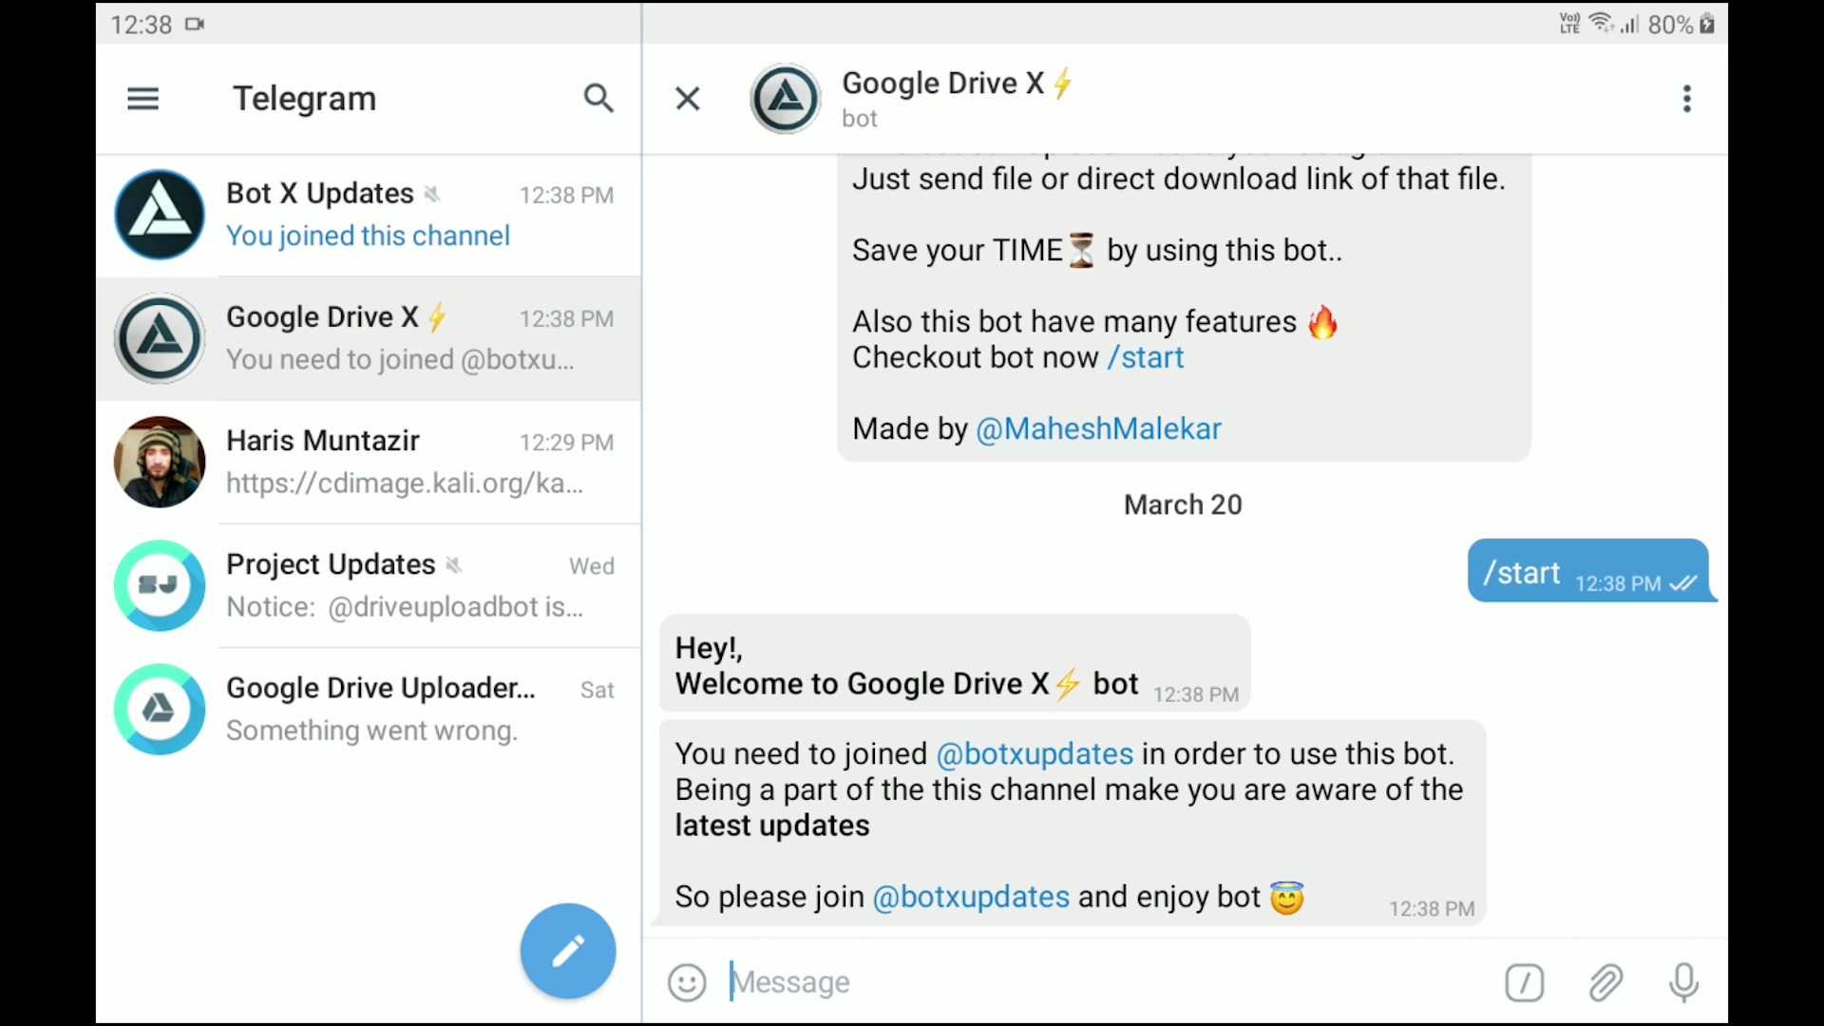
# - Send /start to the Google Drive X bot again via the suggestion, then hide the keyboard
pyautogui.write('/')
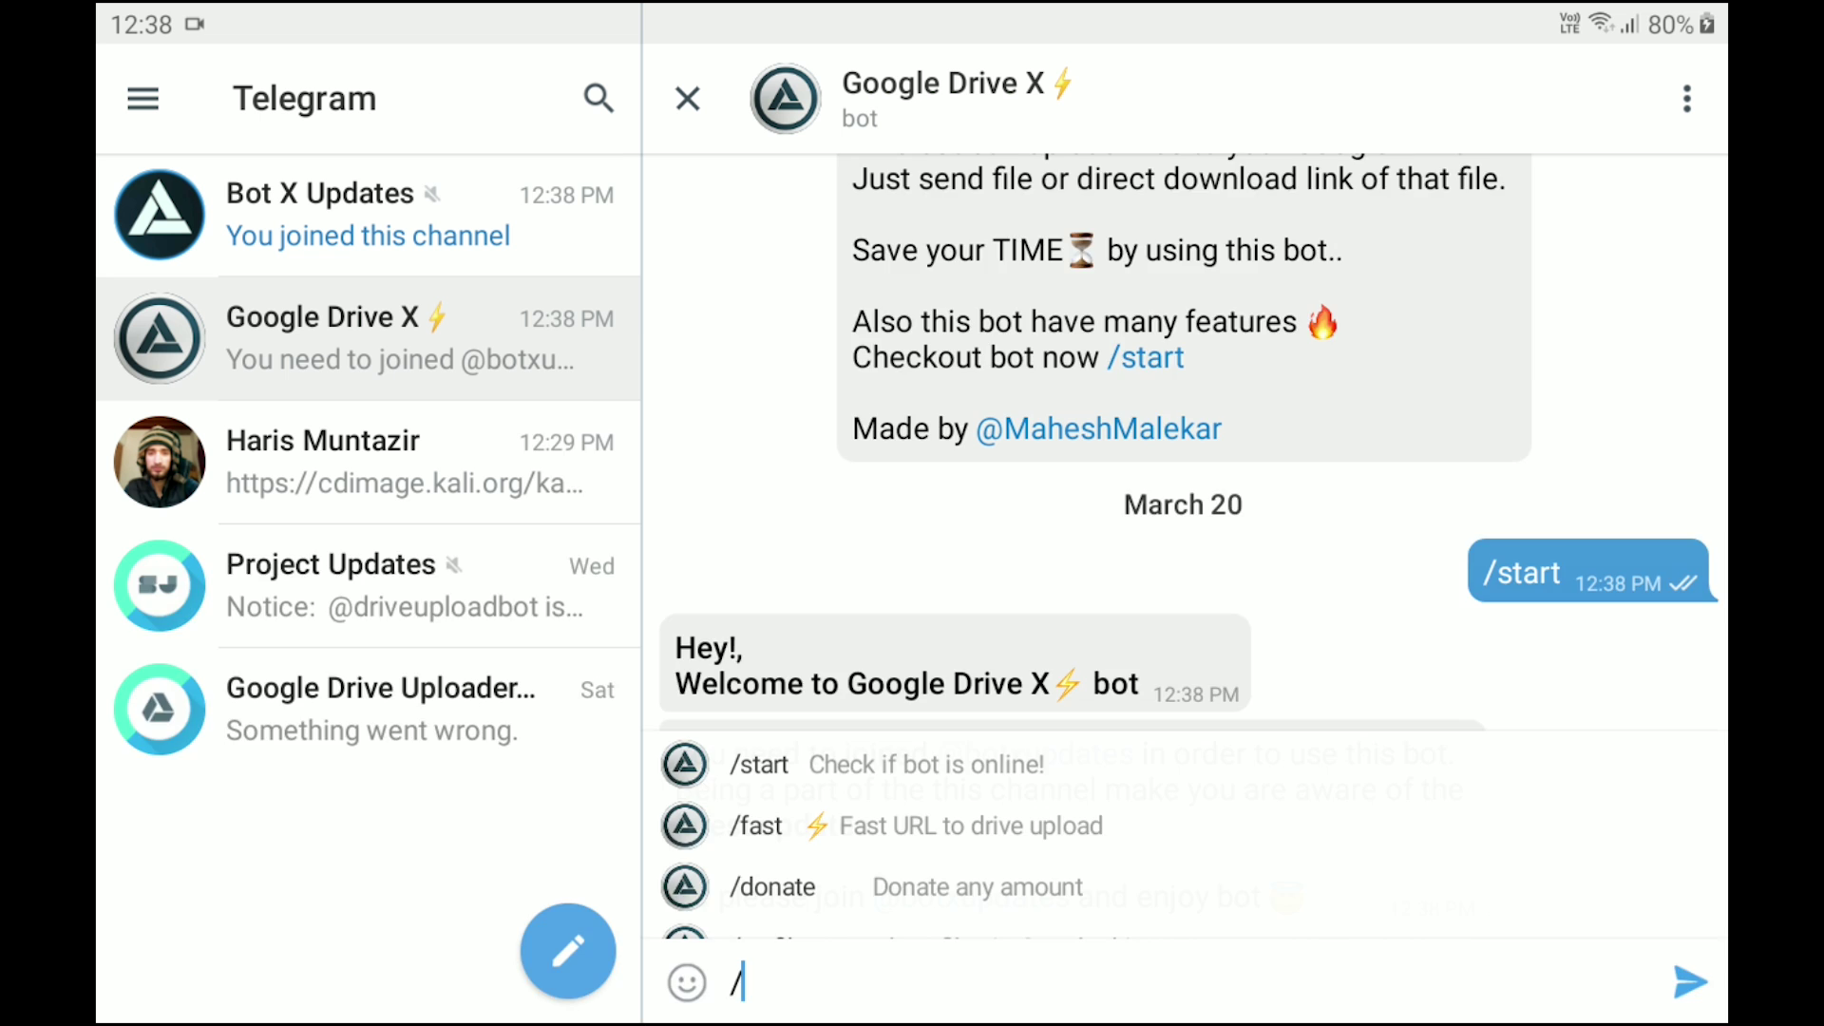
pyautogui.write('st')
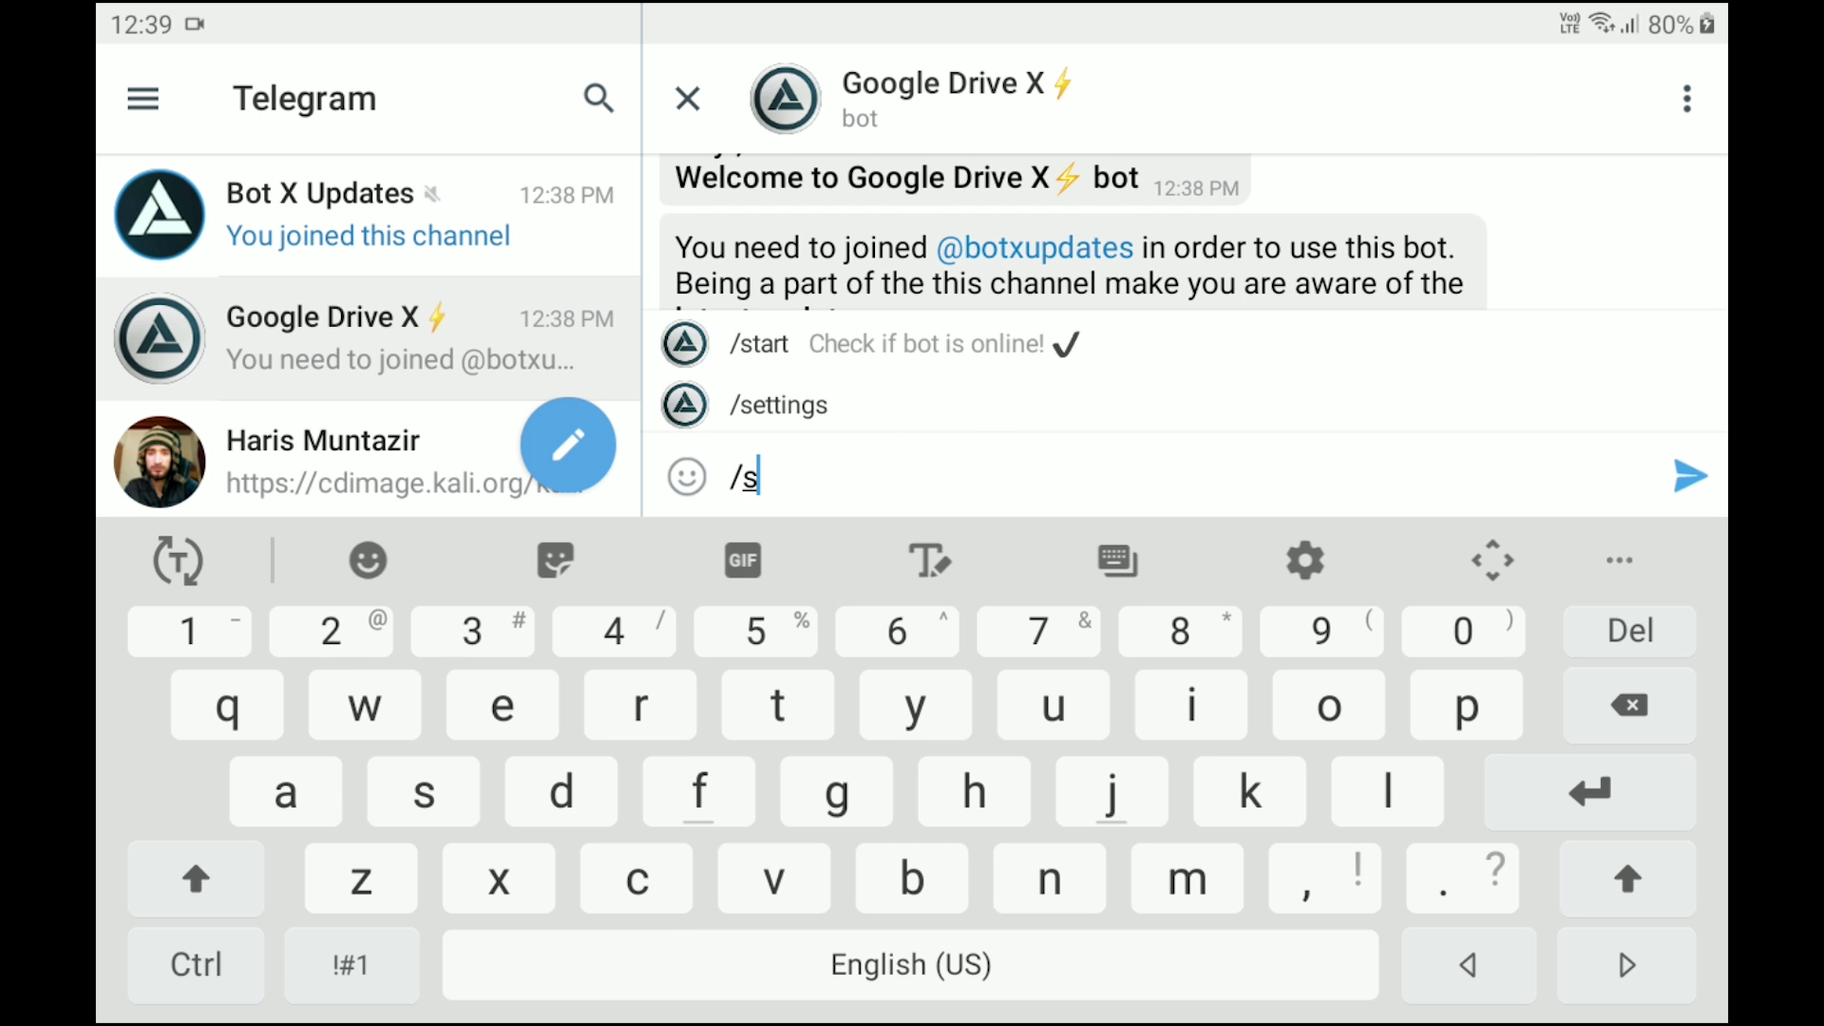
pyautogui.click(759, 405)
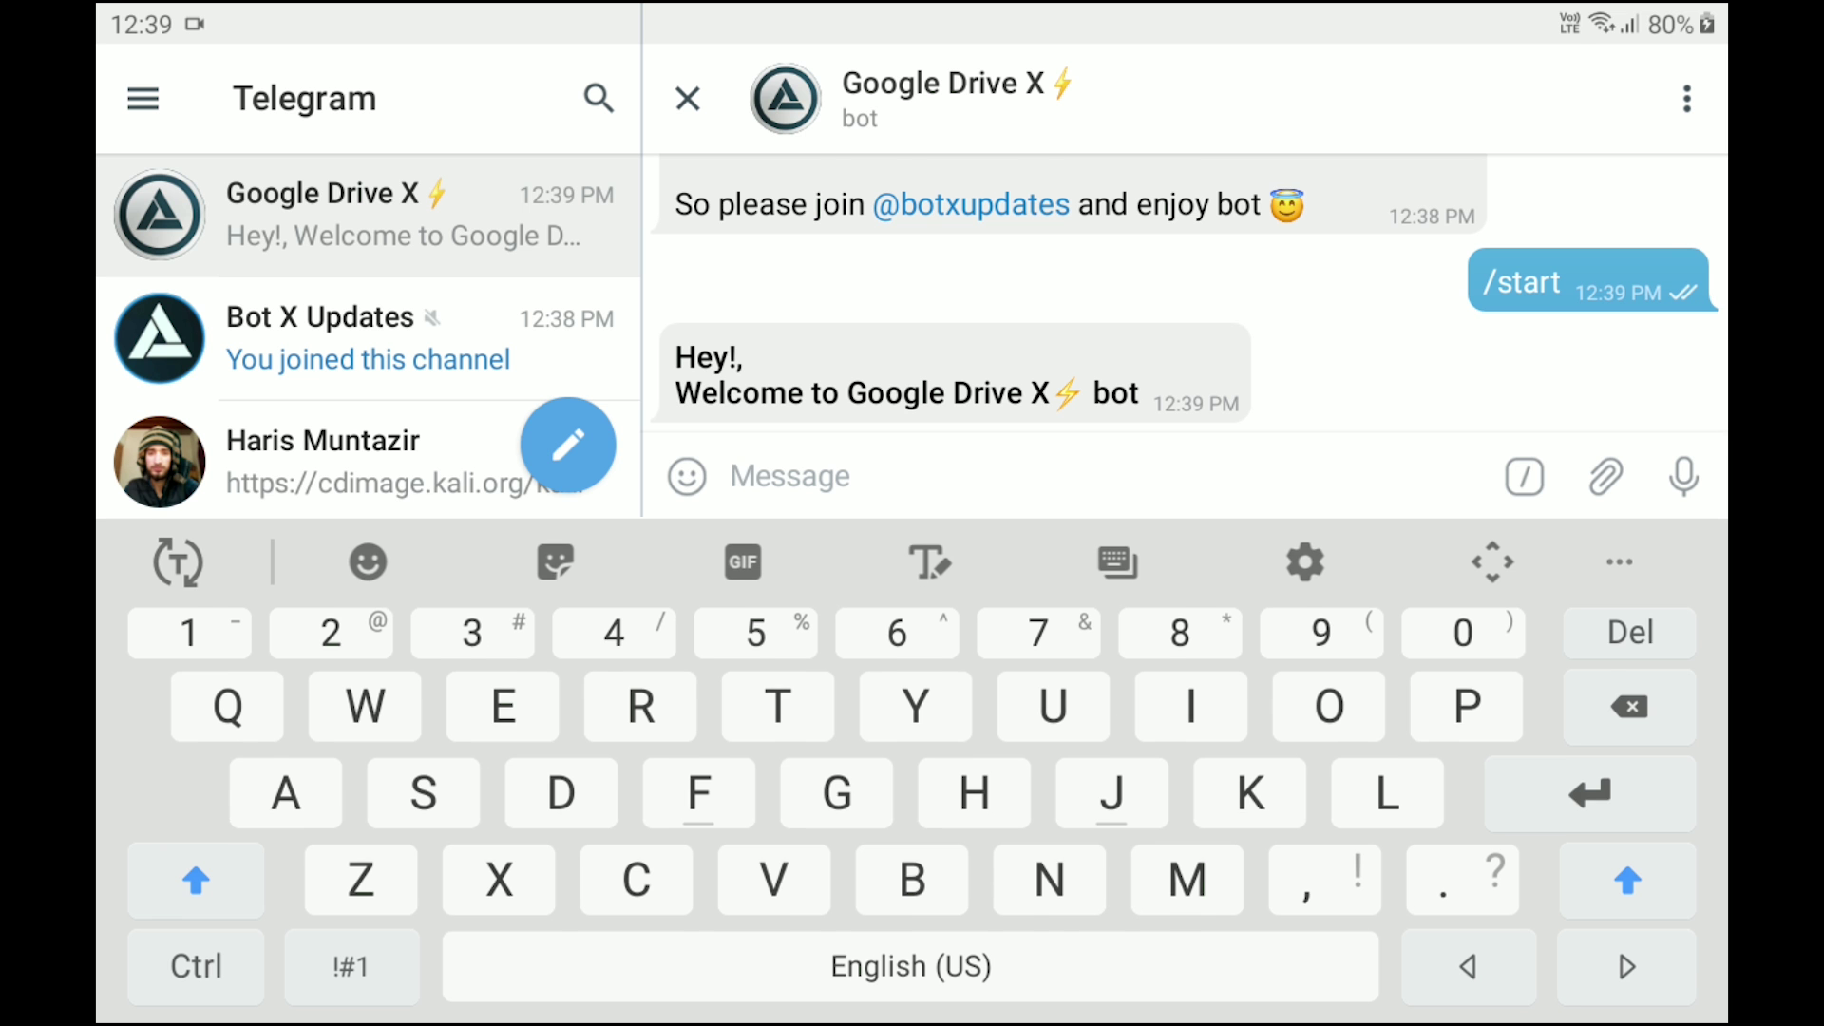
pyautogui.press('Escape')
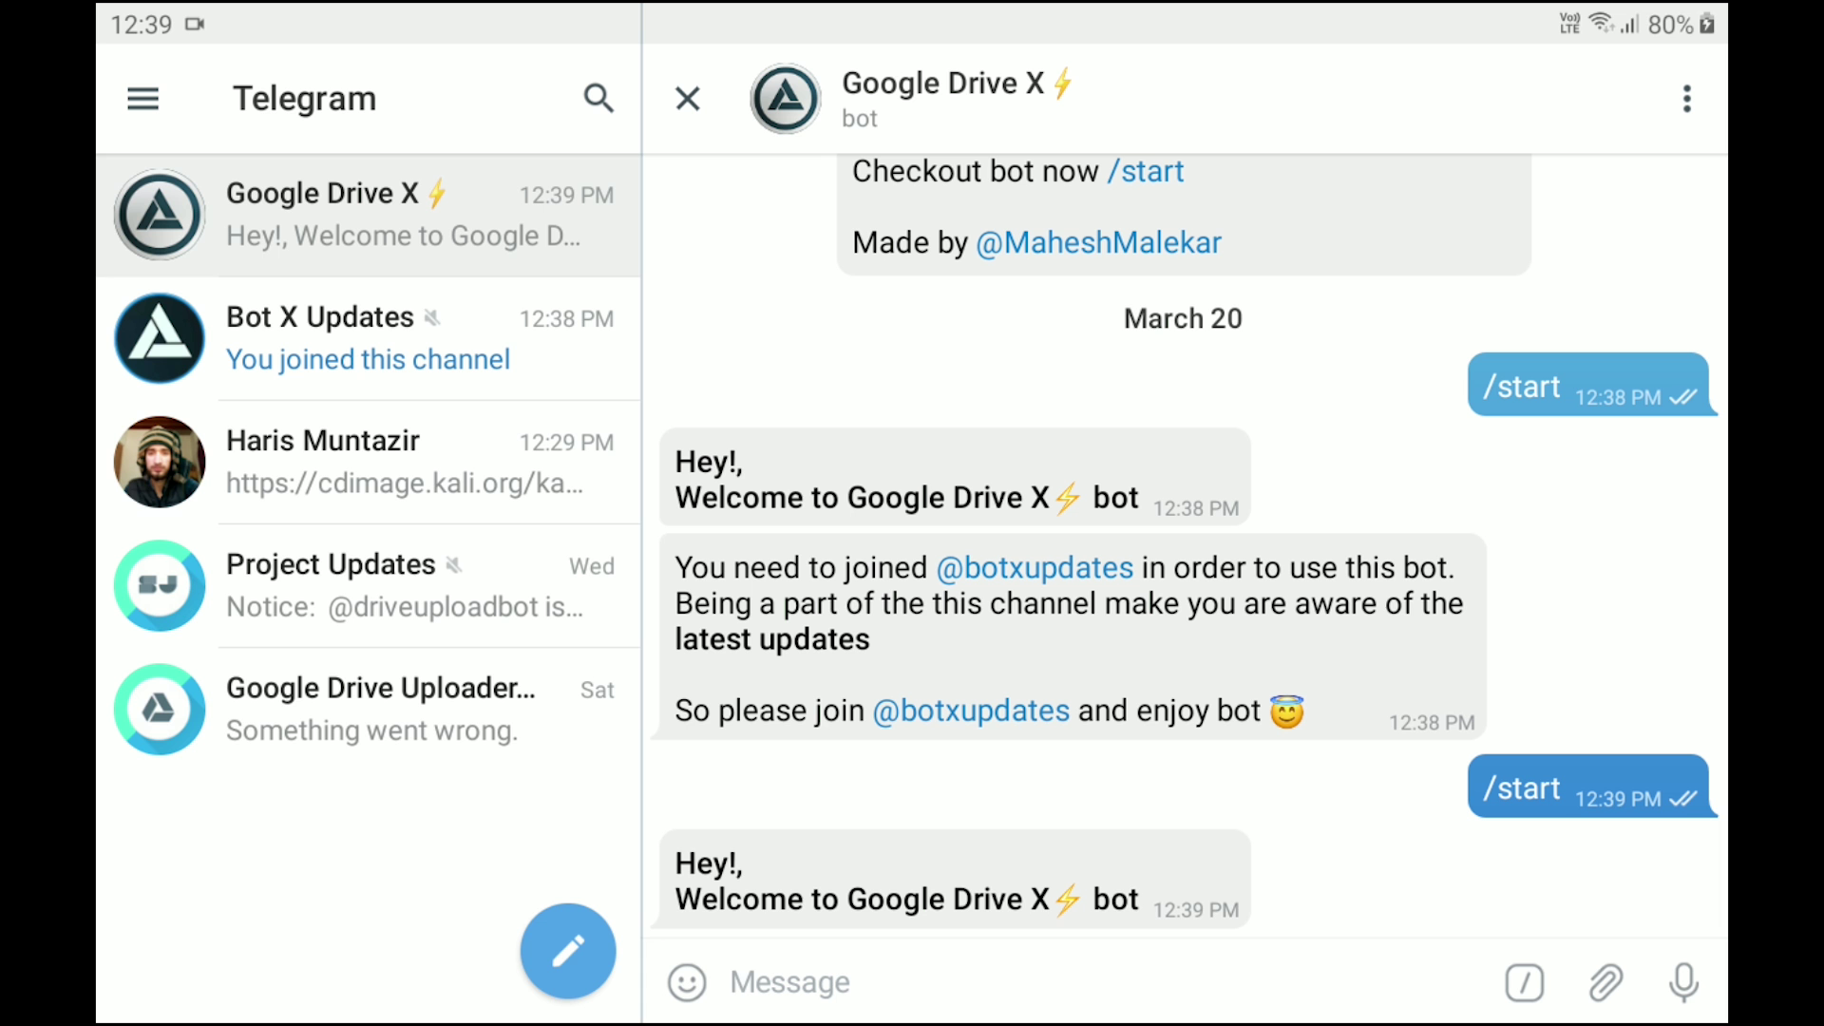
# - Send /fast with the pasted kali-linux-2020.1b-installer-amd64.iso link to start the download
pyautogui.click(1524, 982)
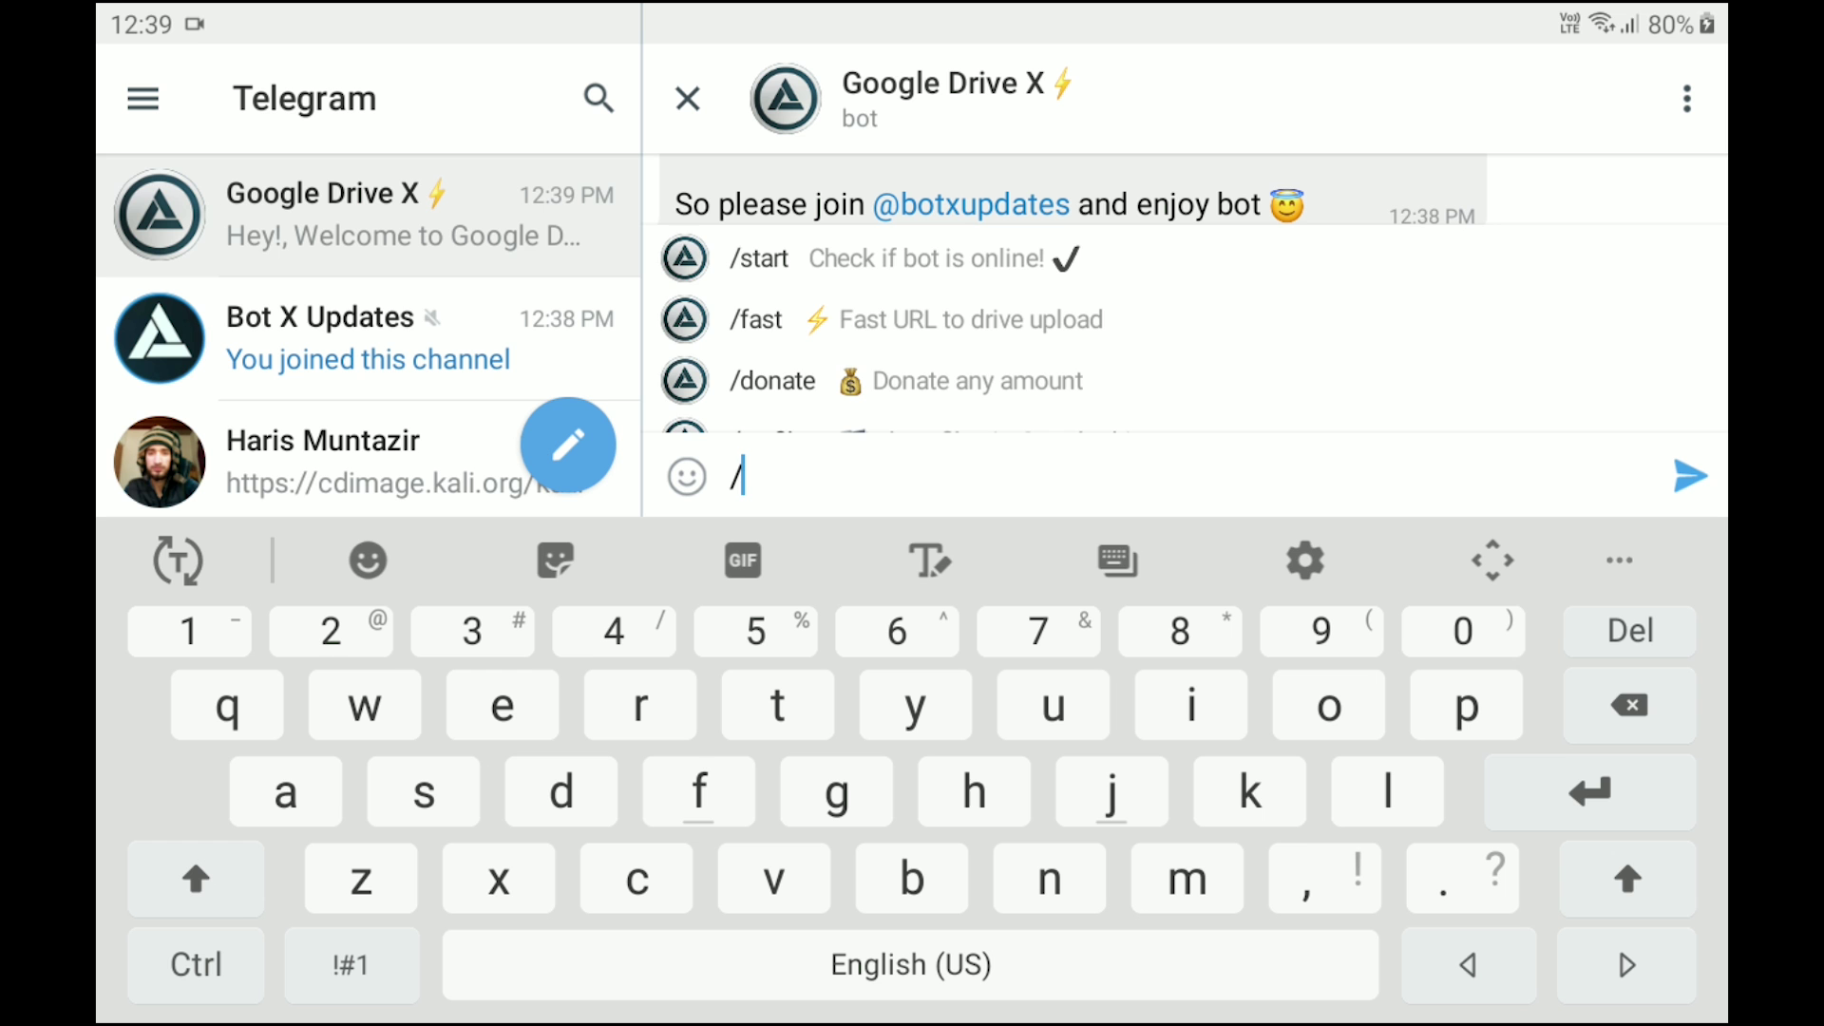
pyautogui.write('fast')
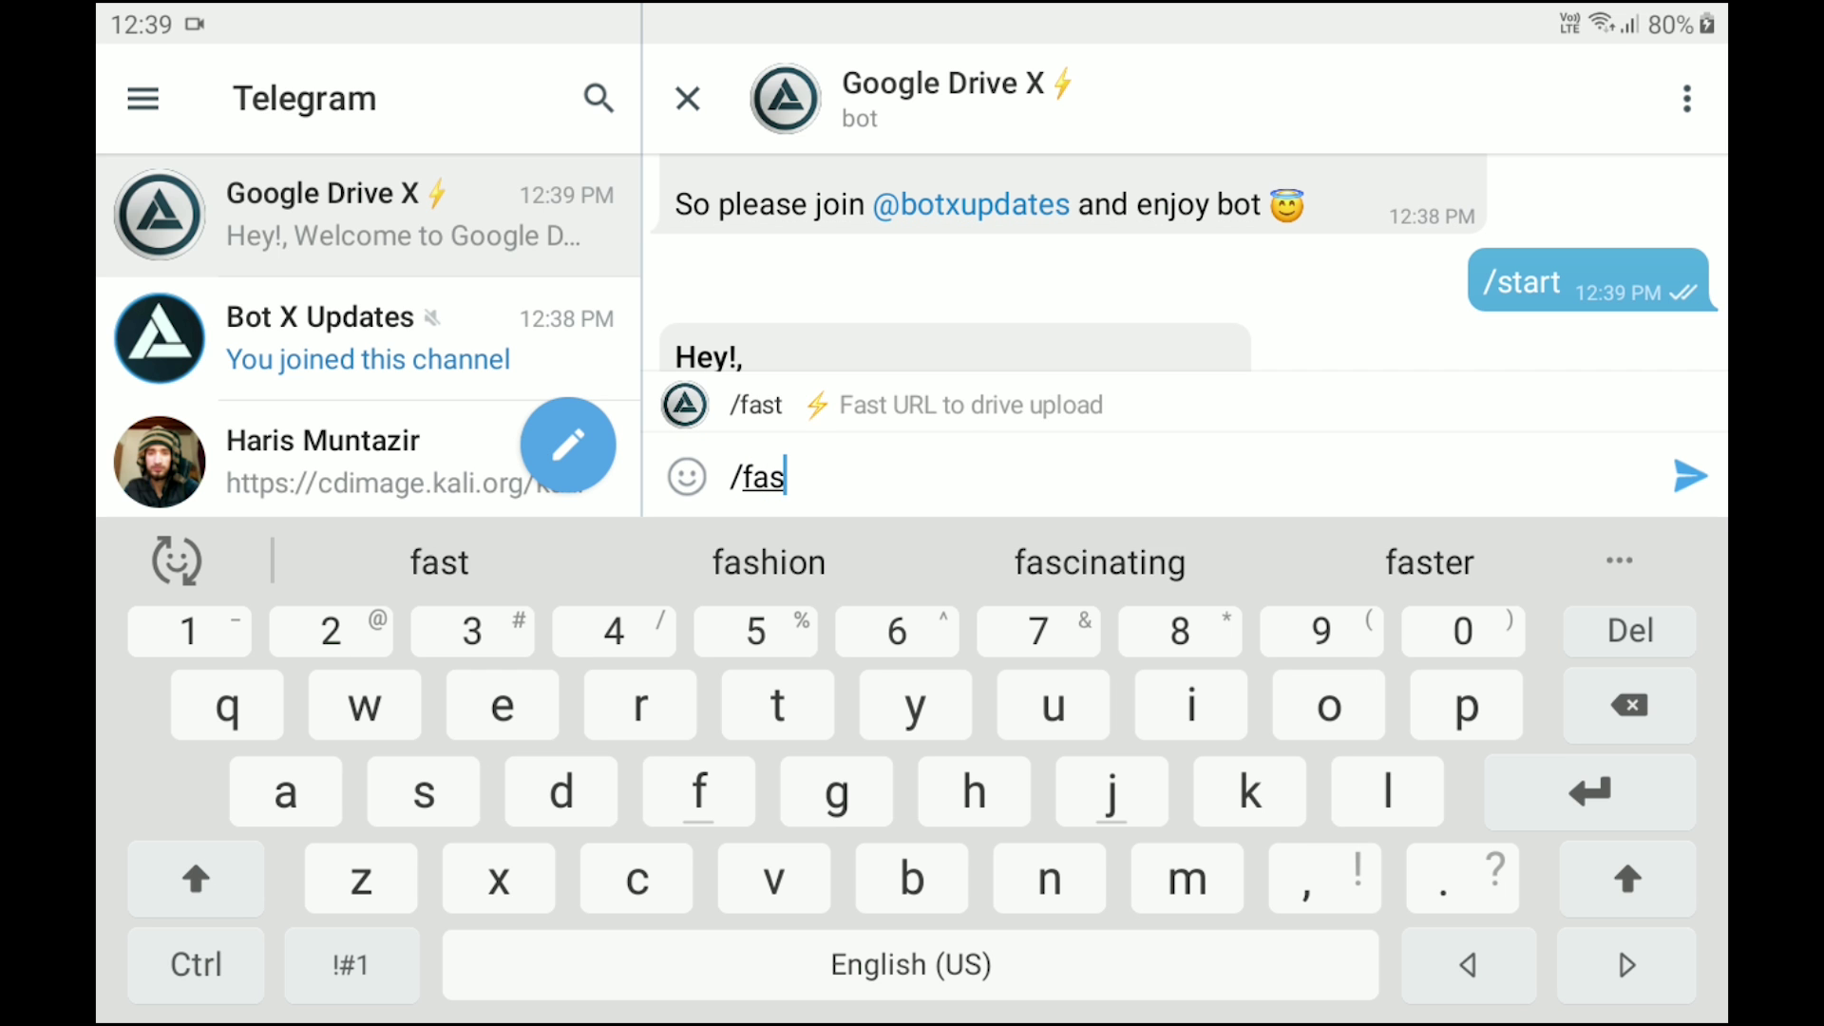
pyautogui.click(802, 476)
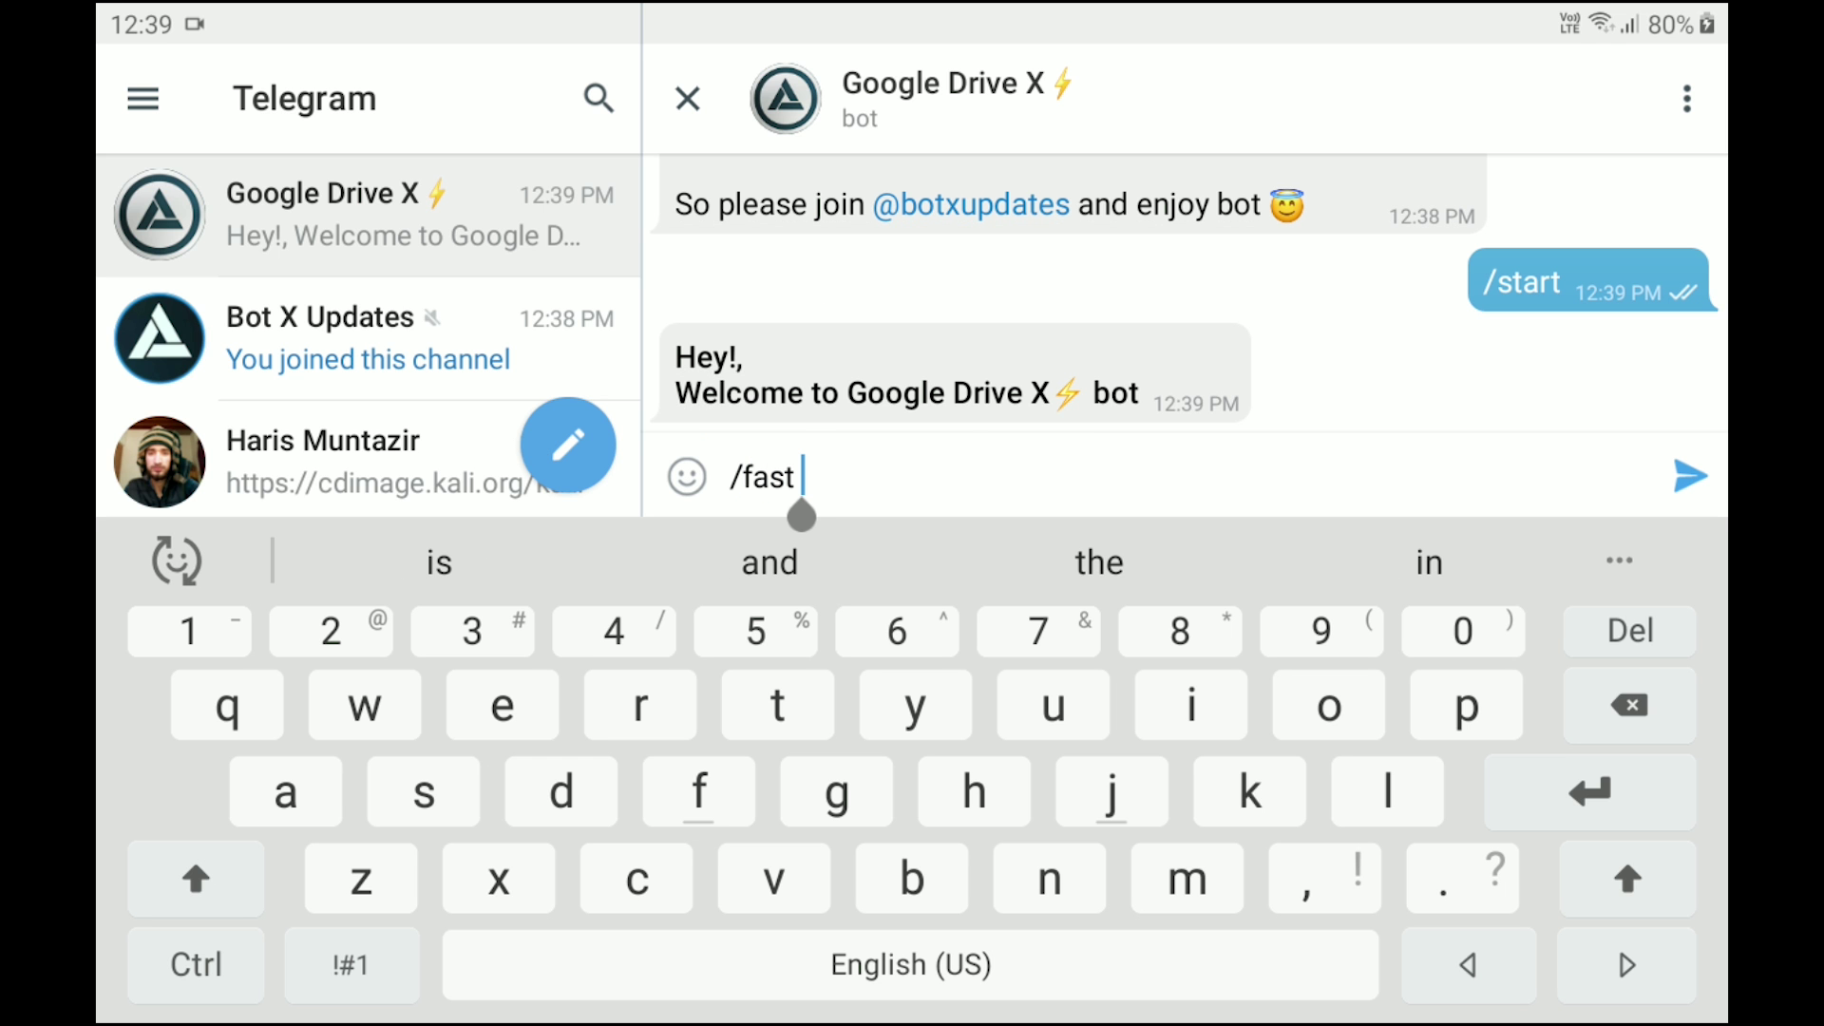
pyautogui.click(725, 400)
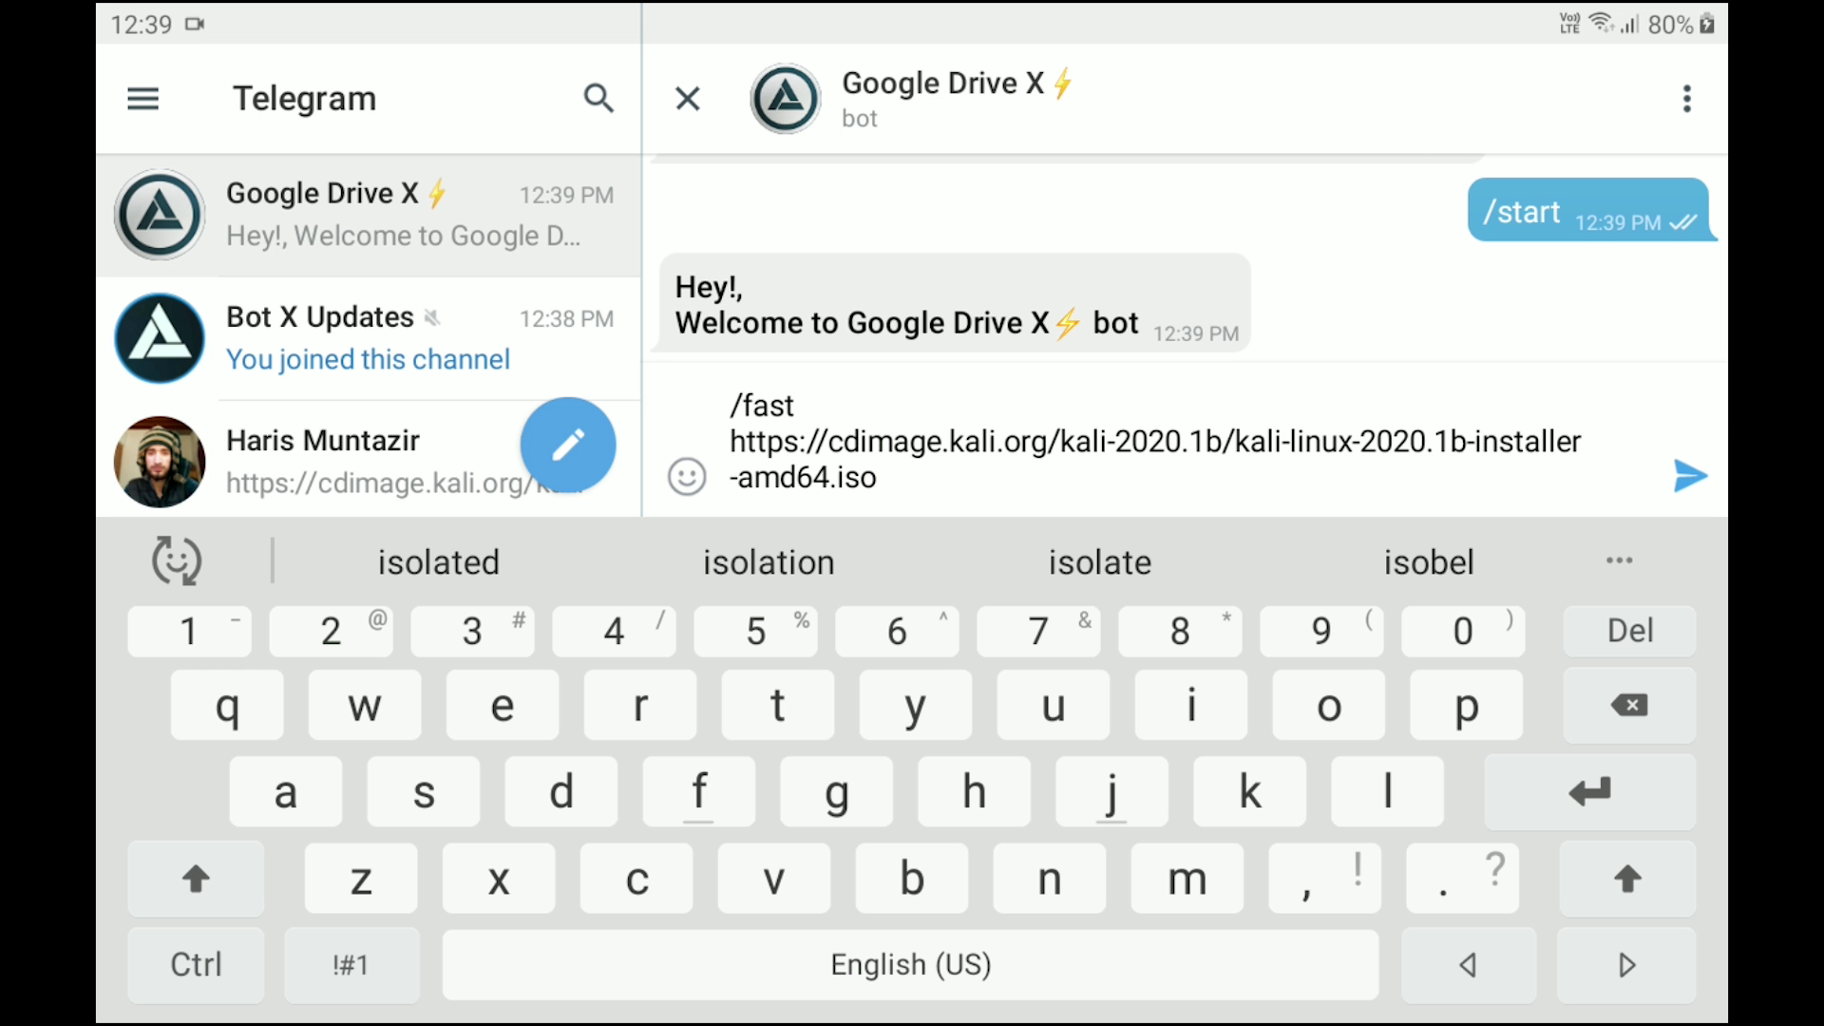
pyautogui.press('Return')
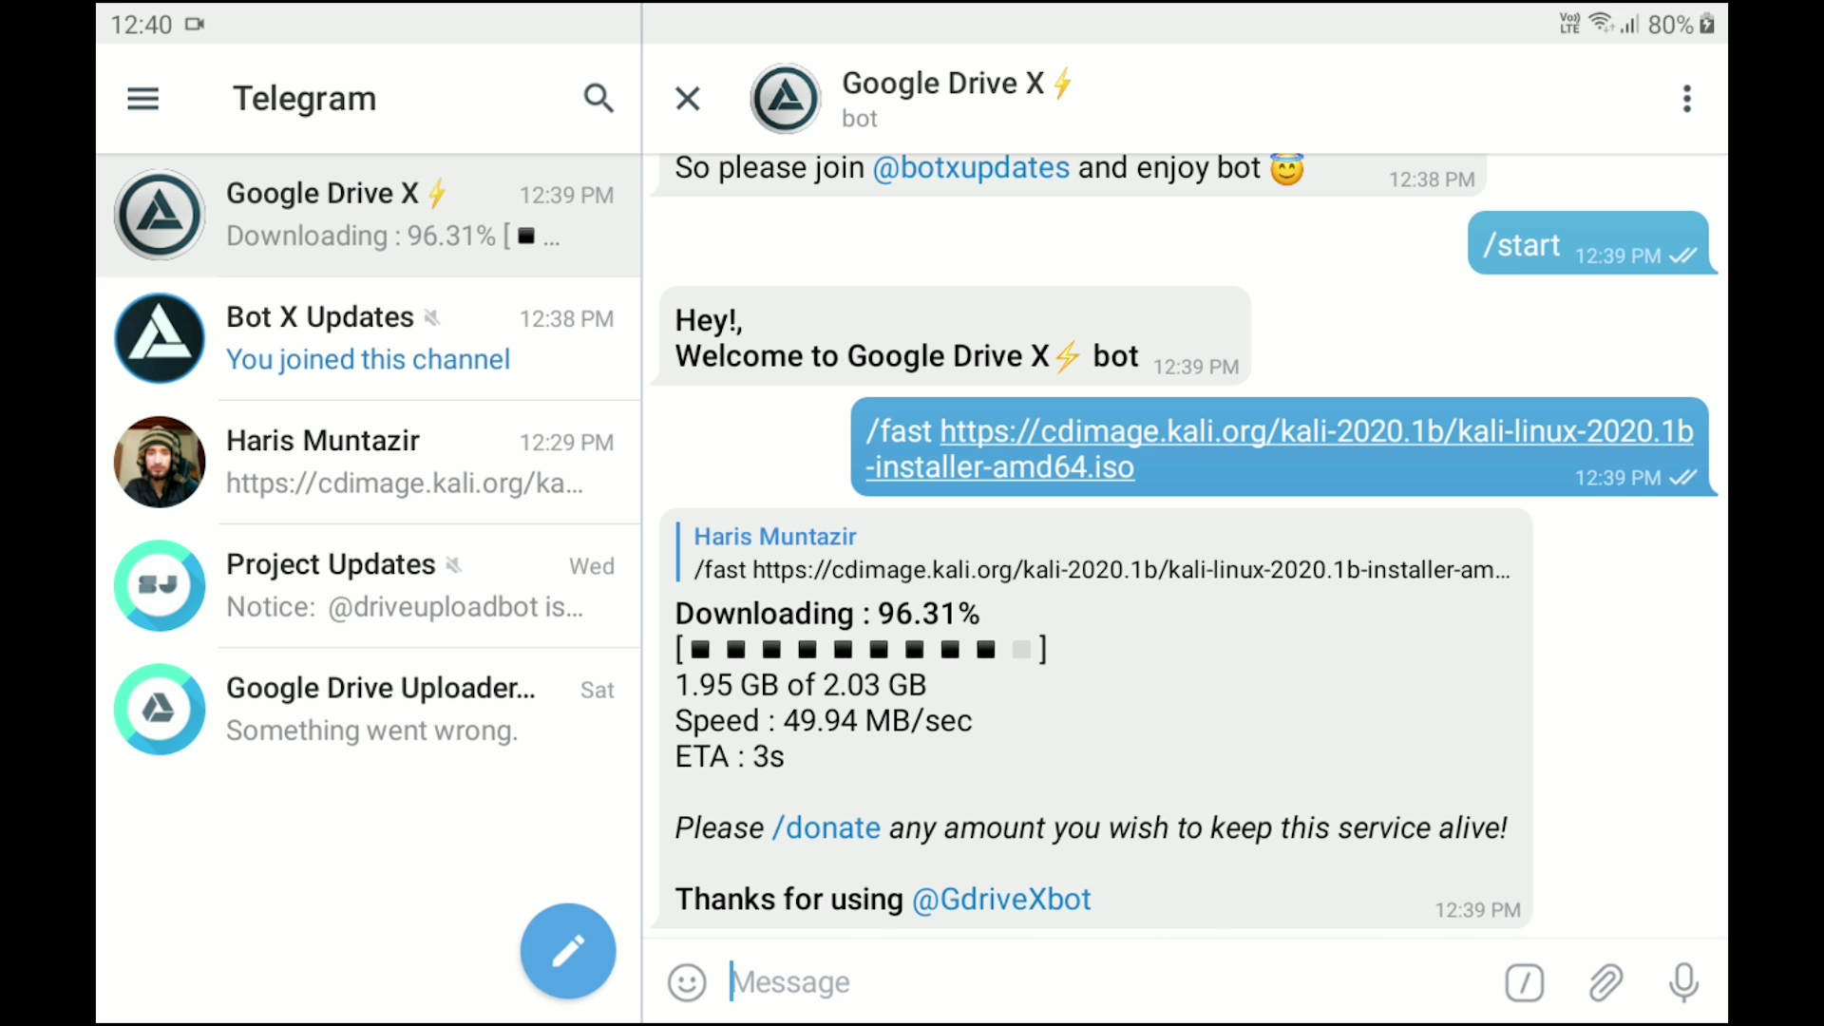
pyautogui.click(370, 708)
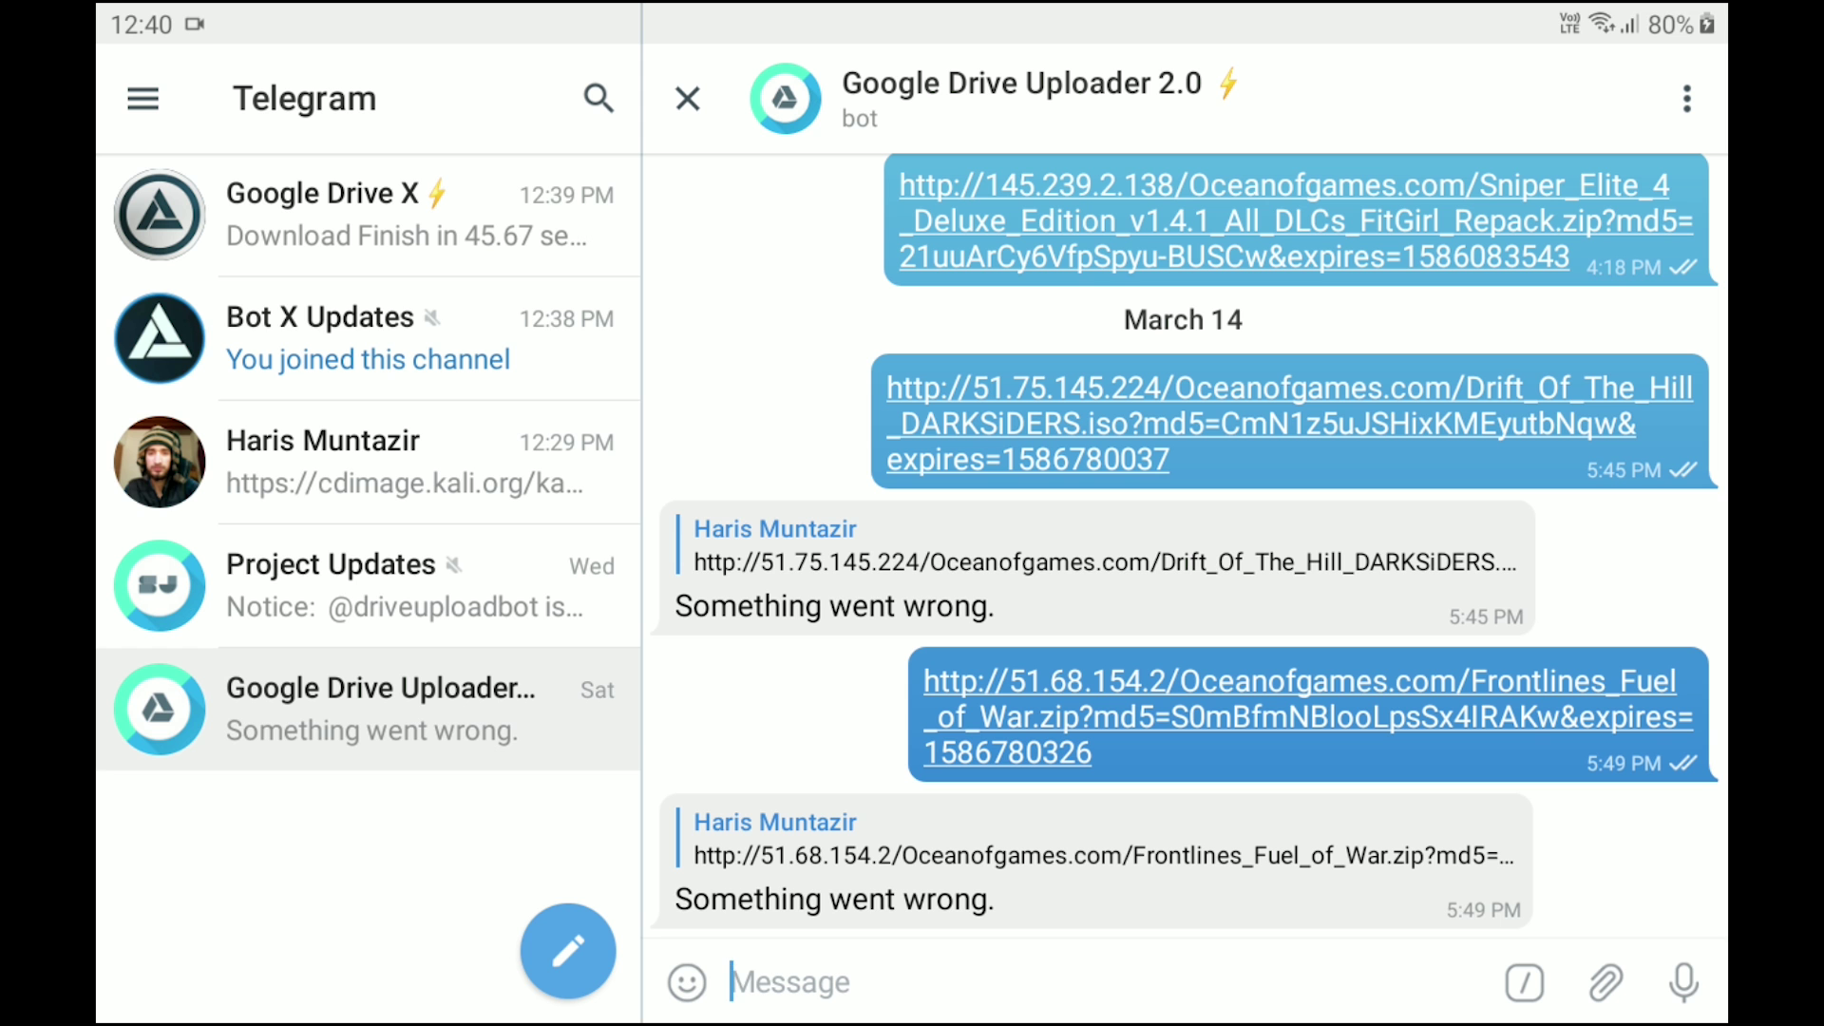
pyautogui.click(1021, 95)
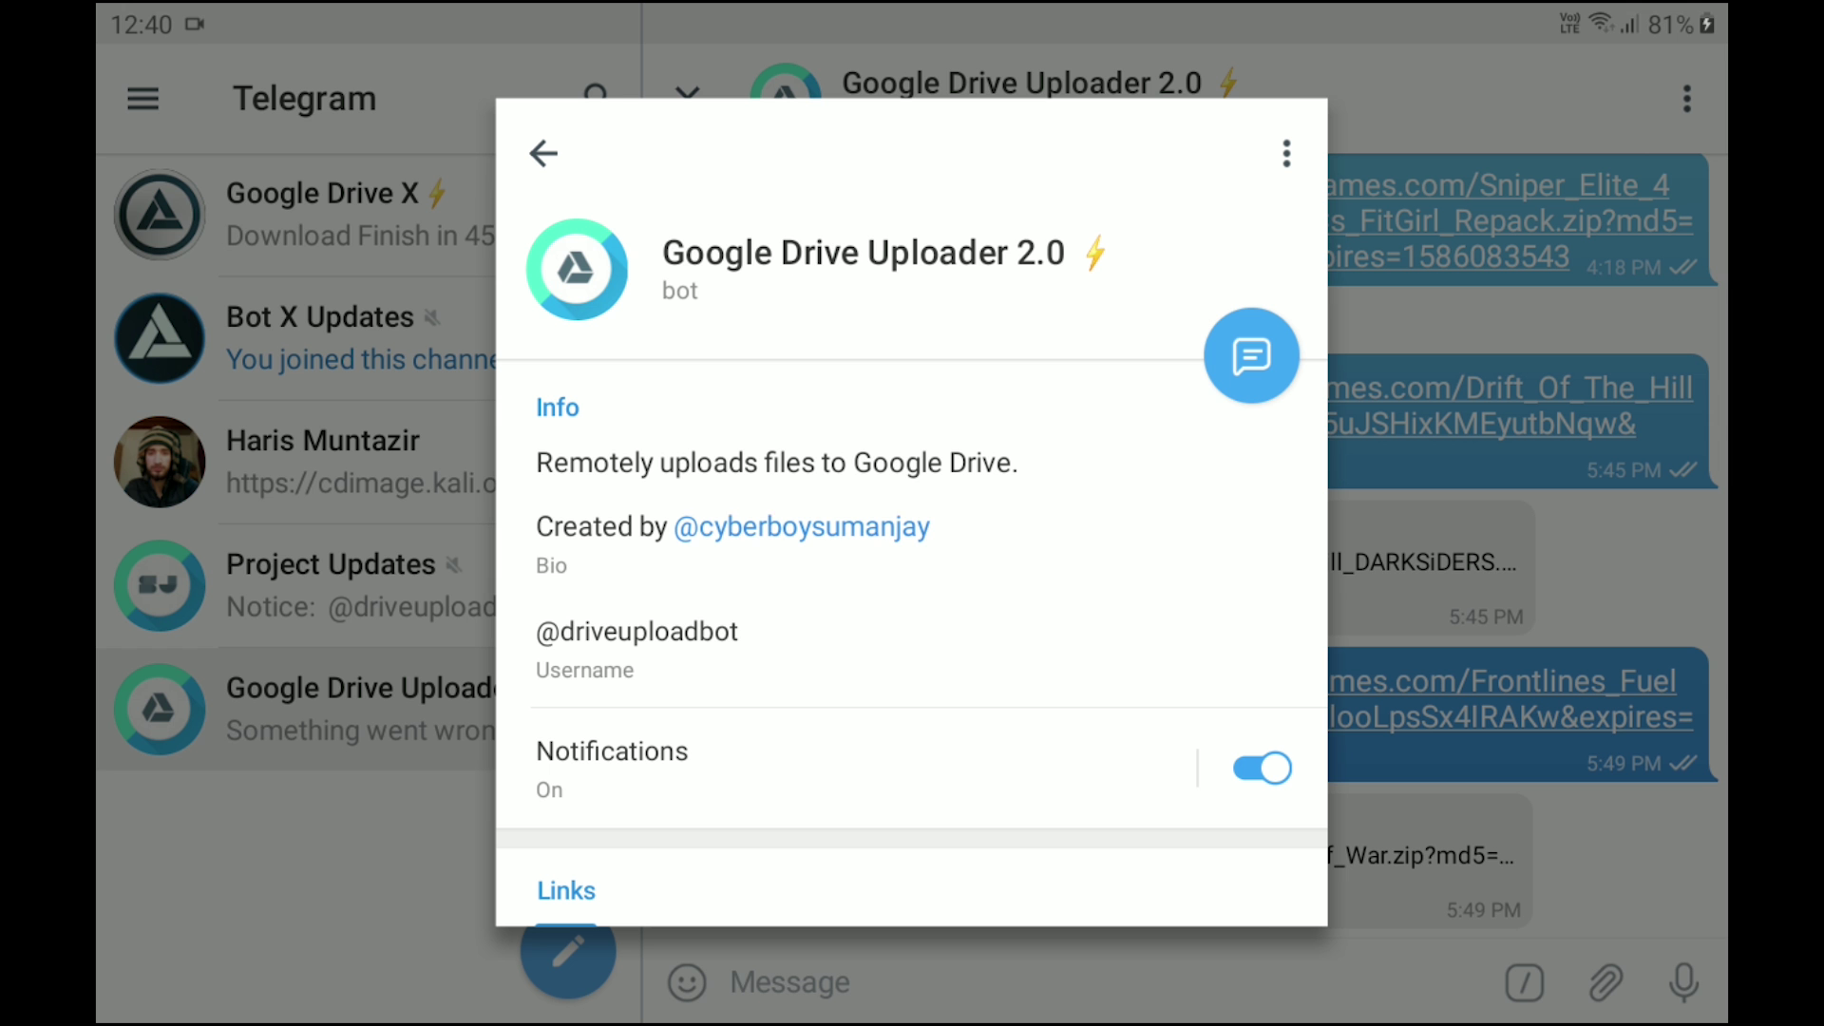
pyautogui.click(801, 527)
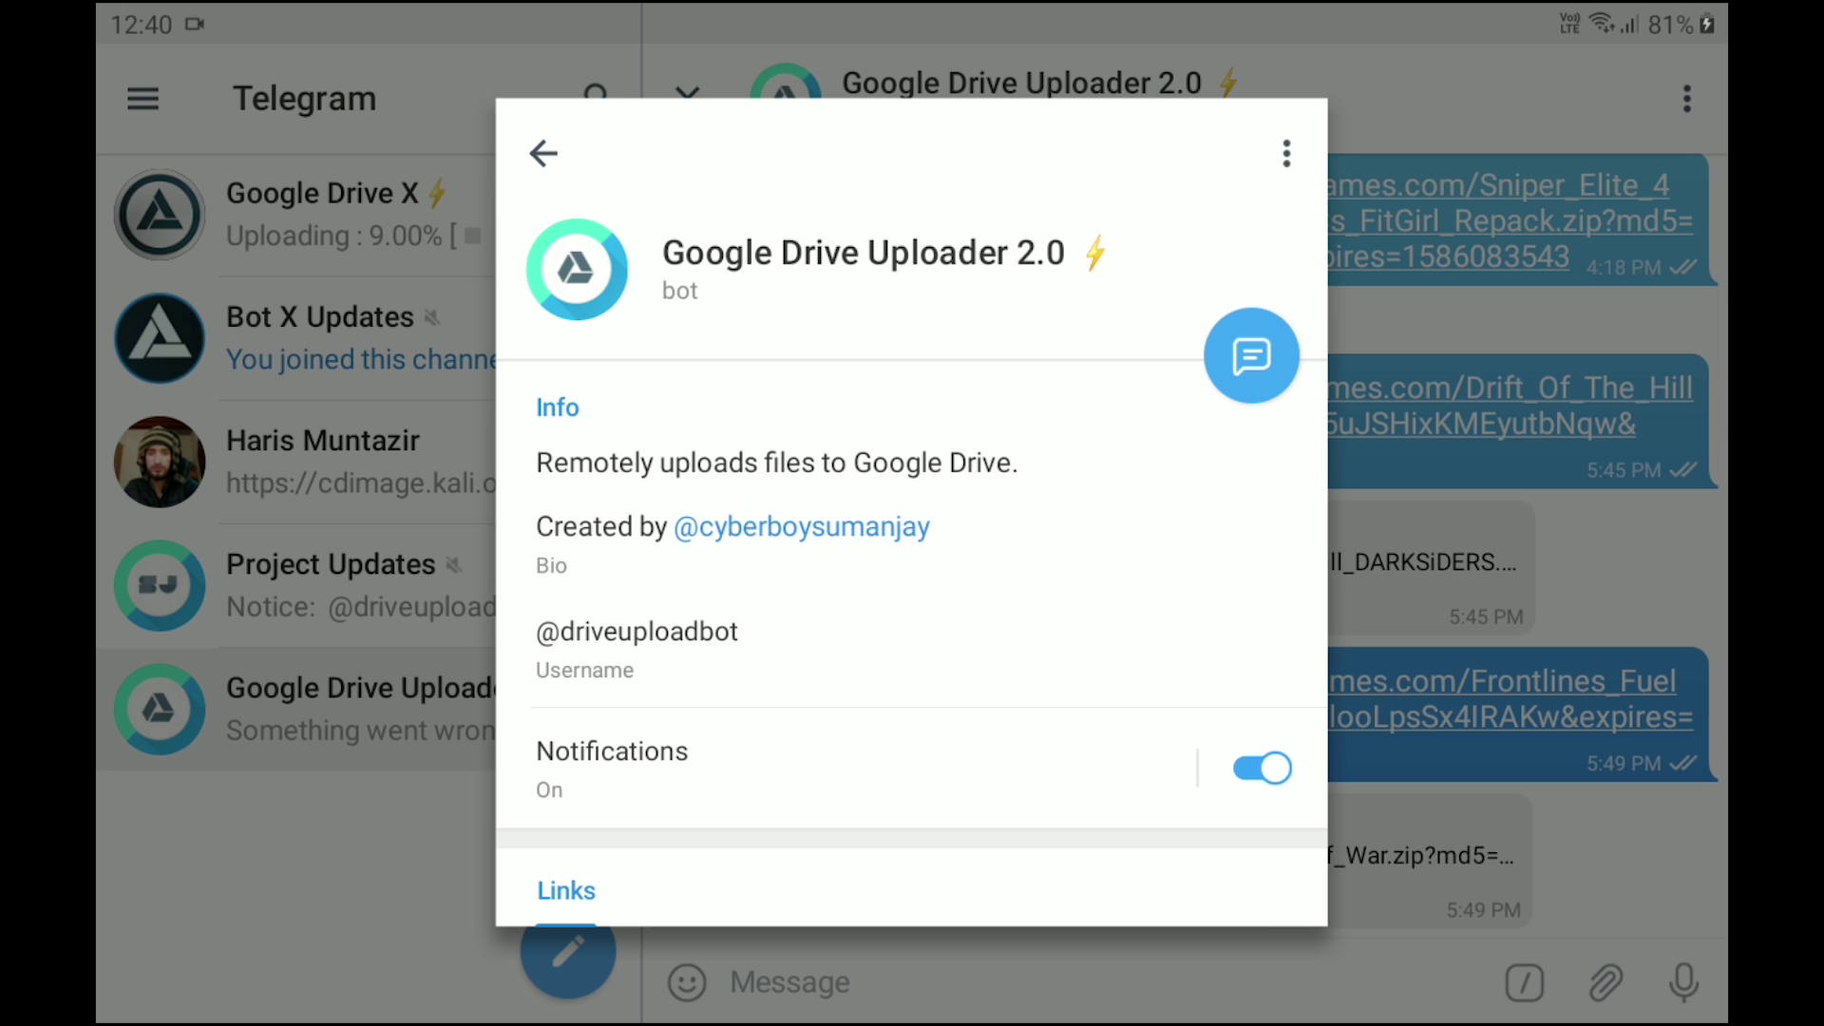
pyautogui.press('Escape')
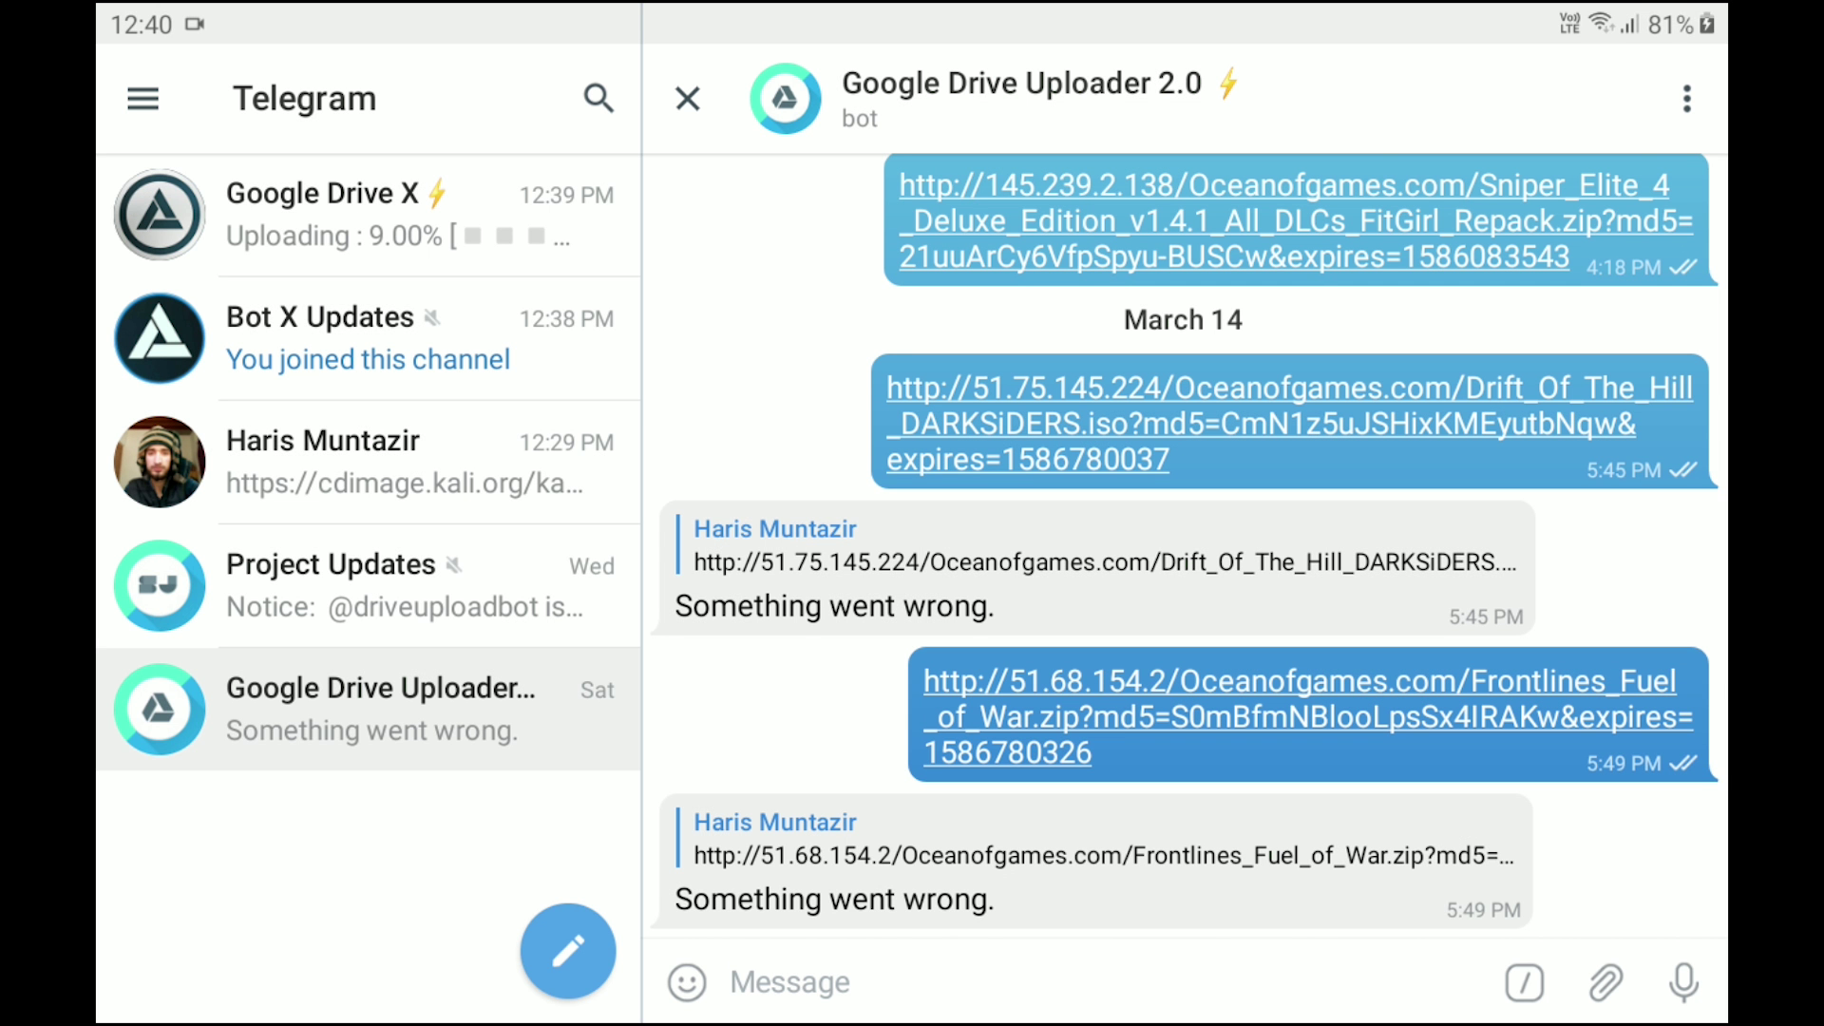
pyautogui.click(370, 214)
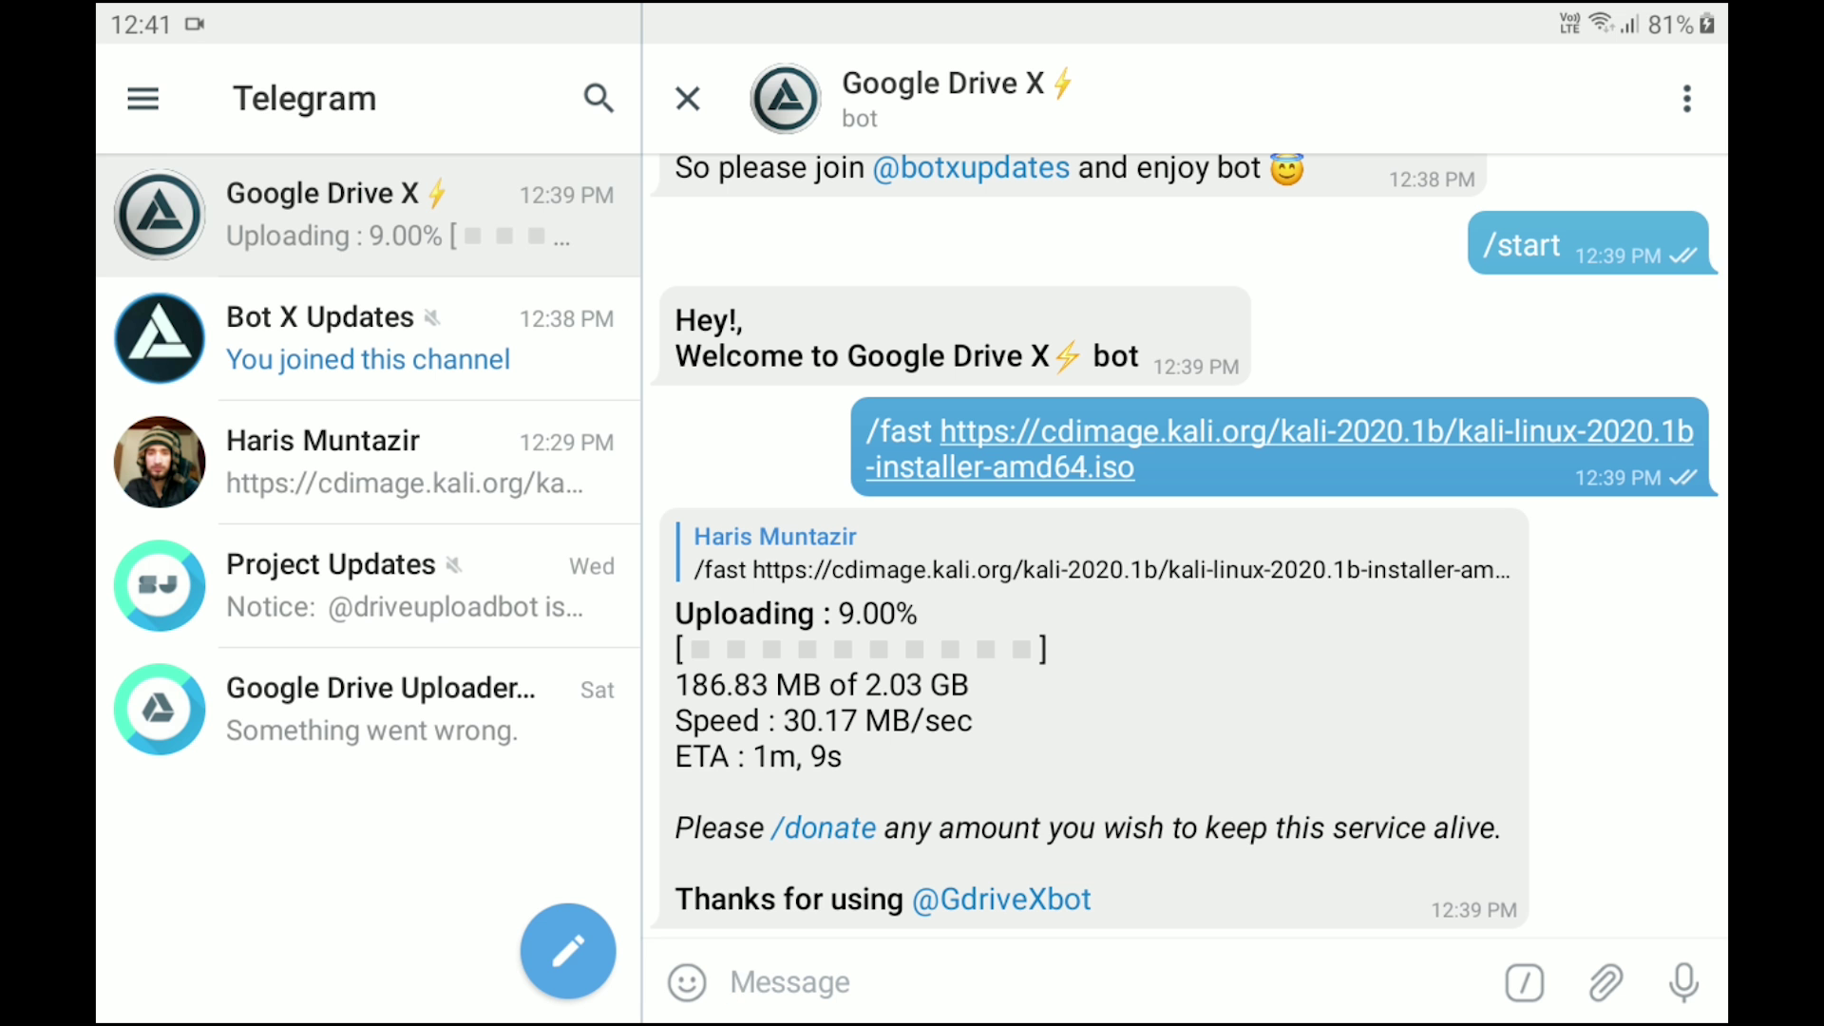
# - Pick /info from the bot's command suggestions and send it
pyautogui.write('/')
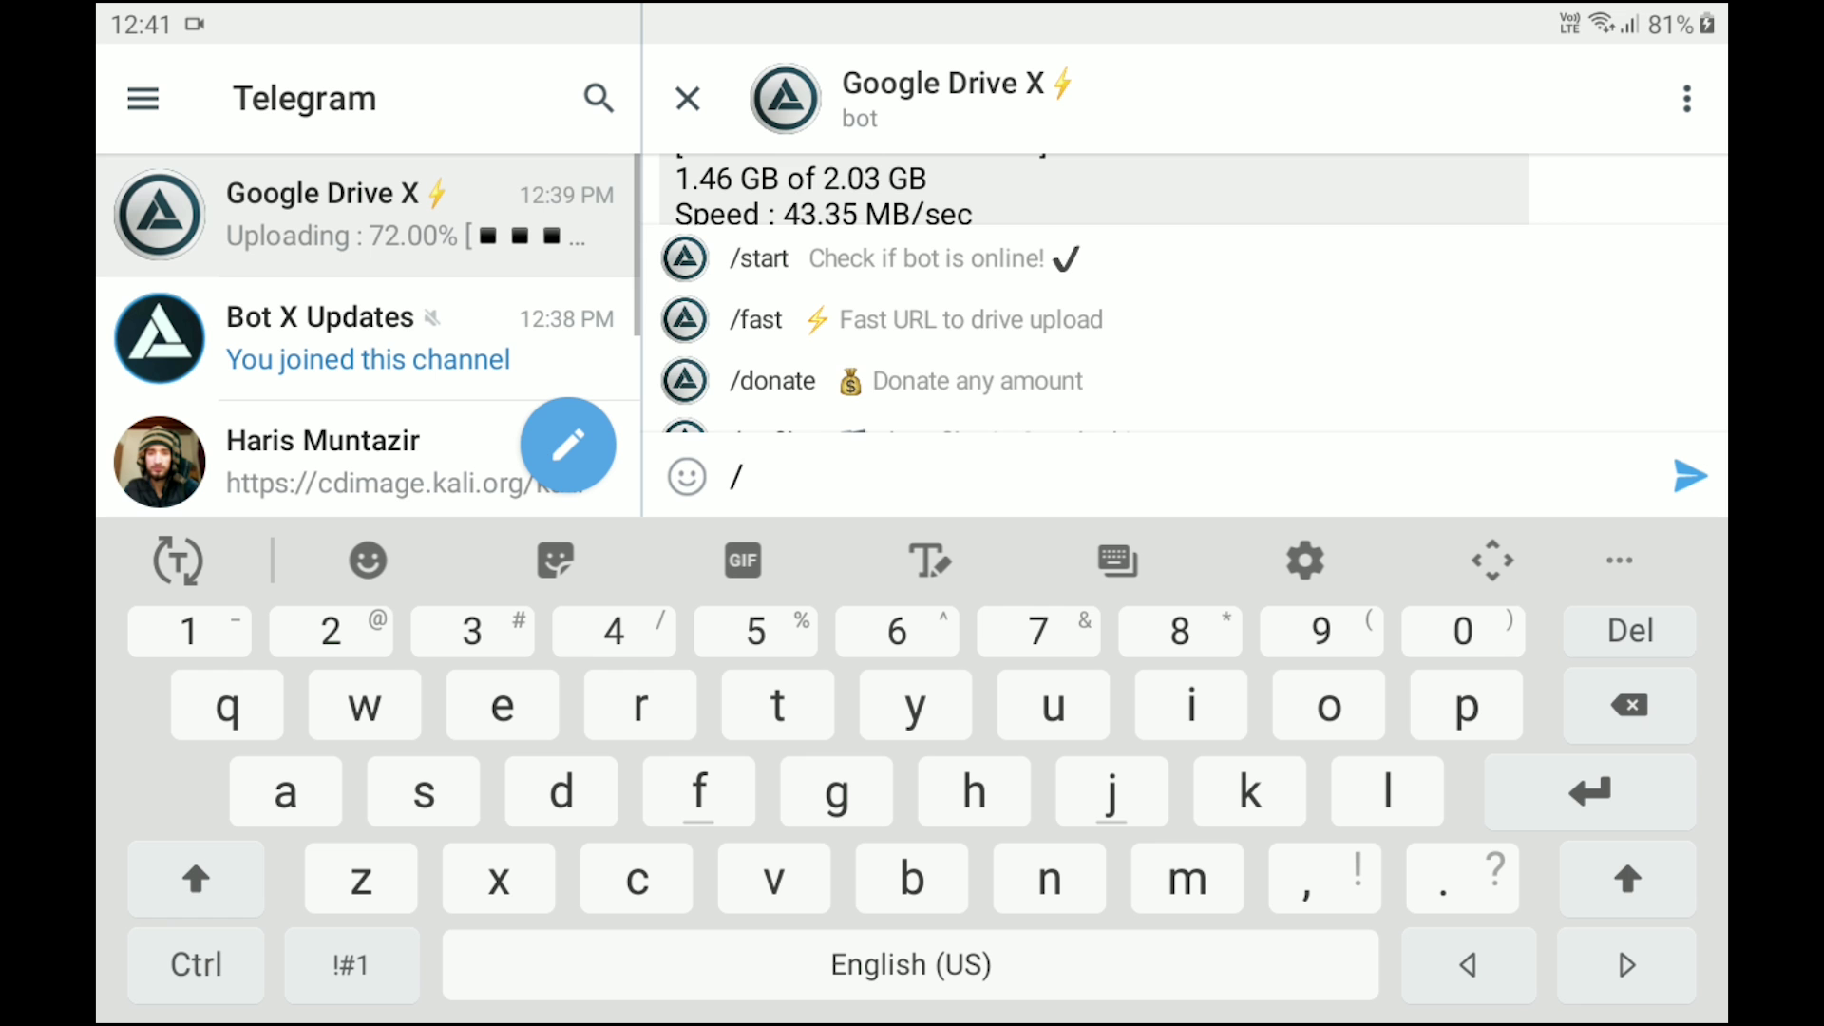
pyautogui.scroll(-3, 1187, 294)
pyautogui.scroll(-2, 1183, 292)
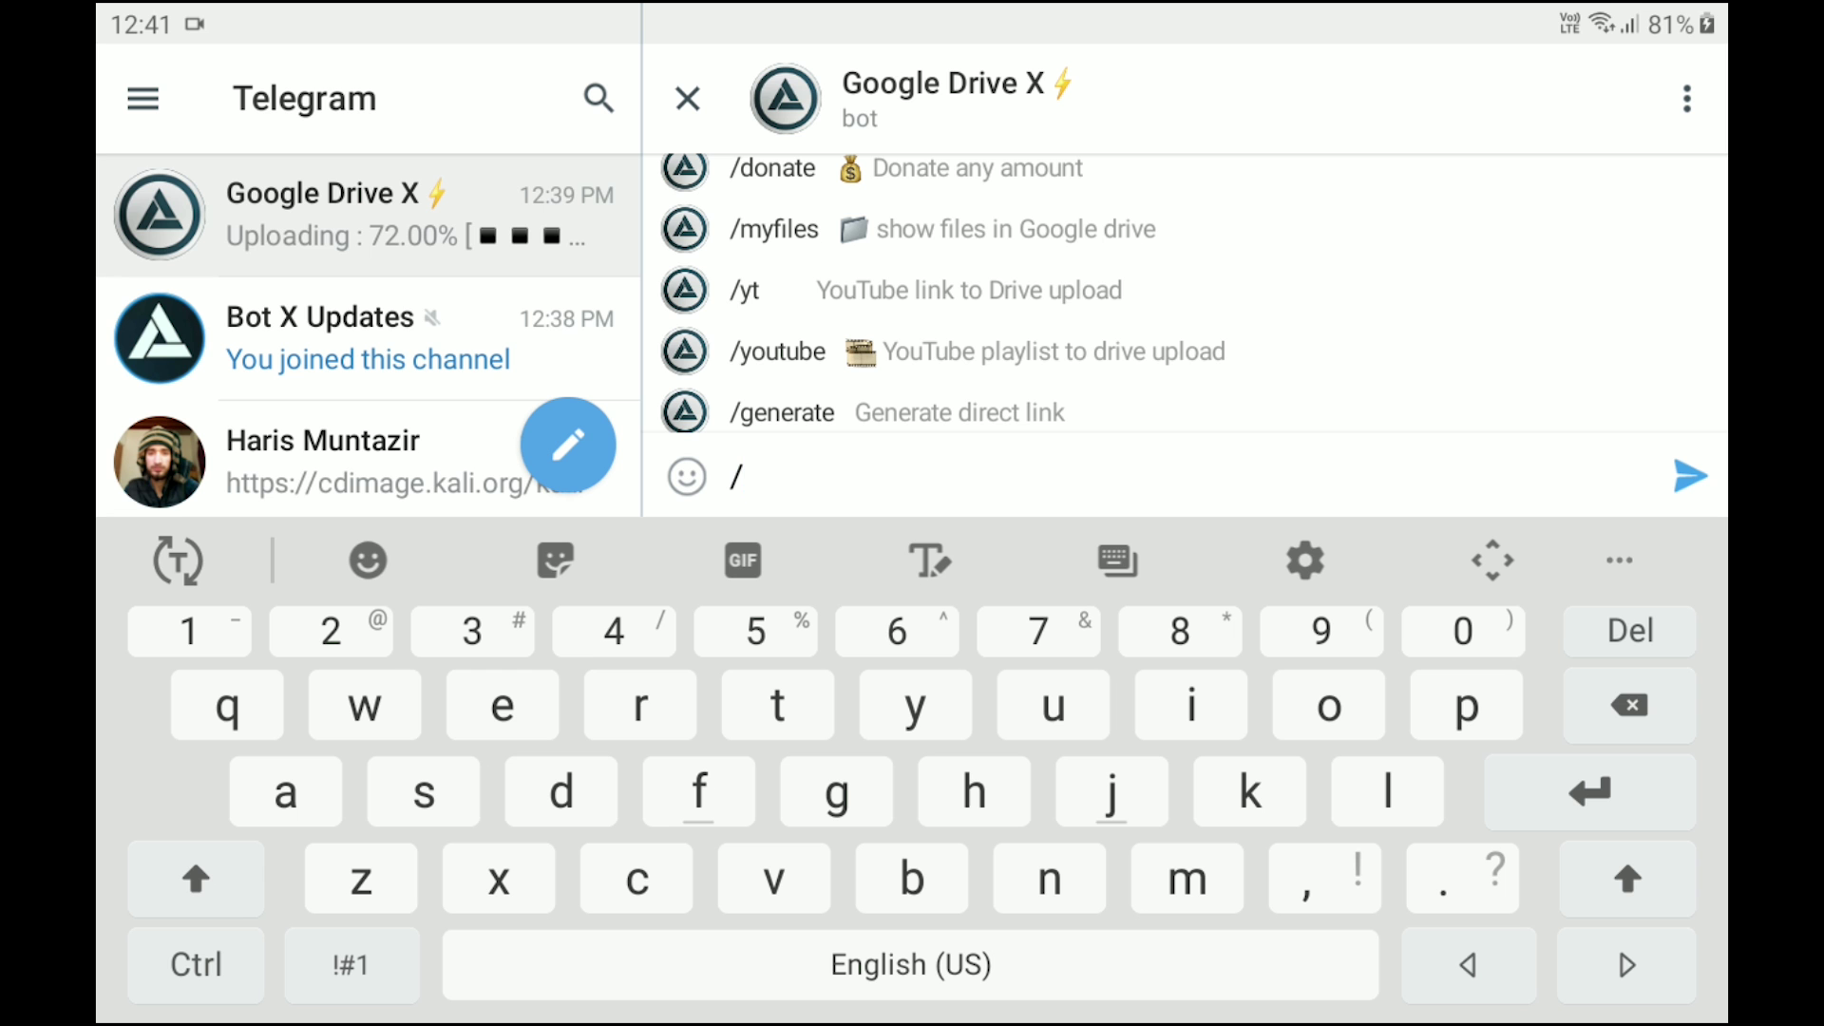
pyautogui.scroll(-1, 1178, 294)
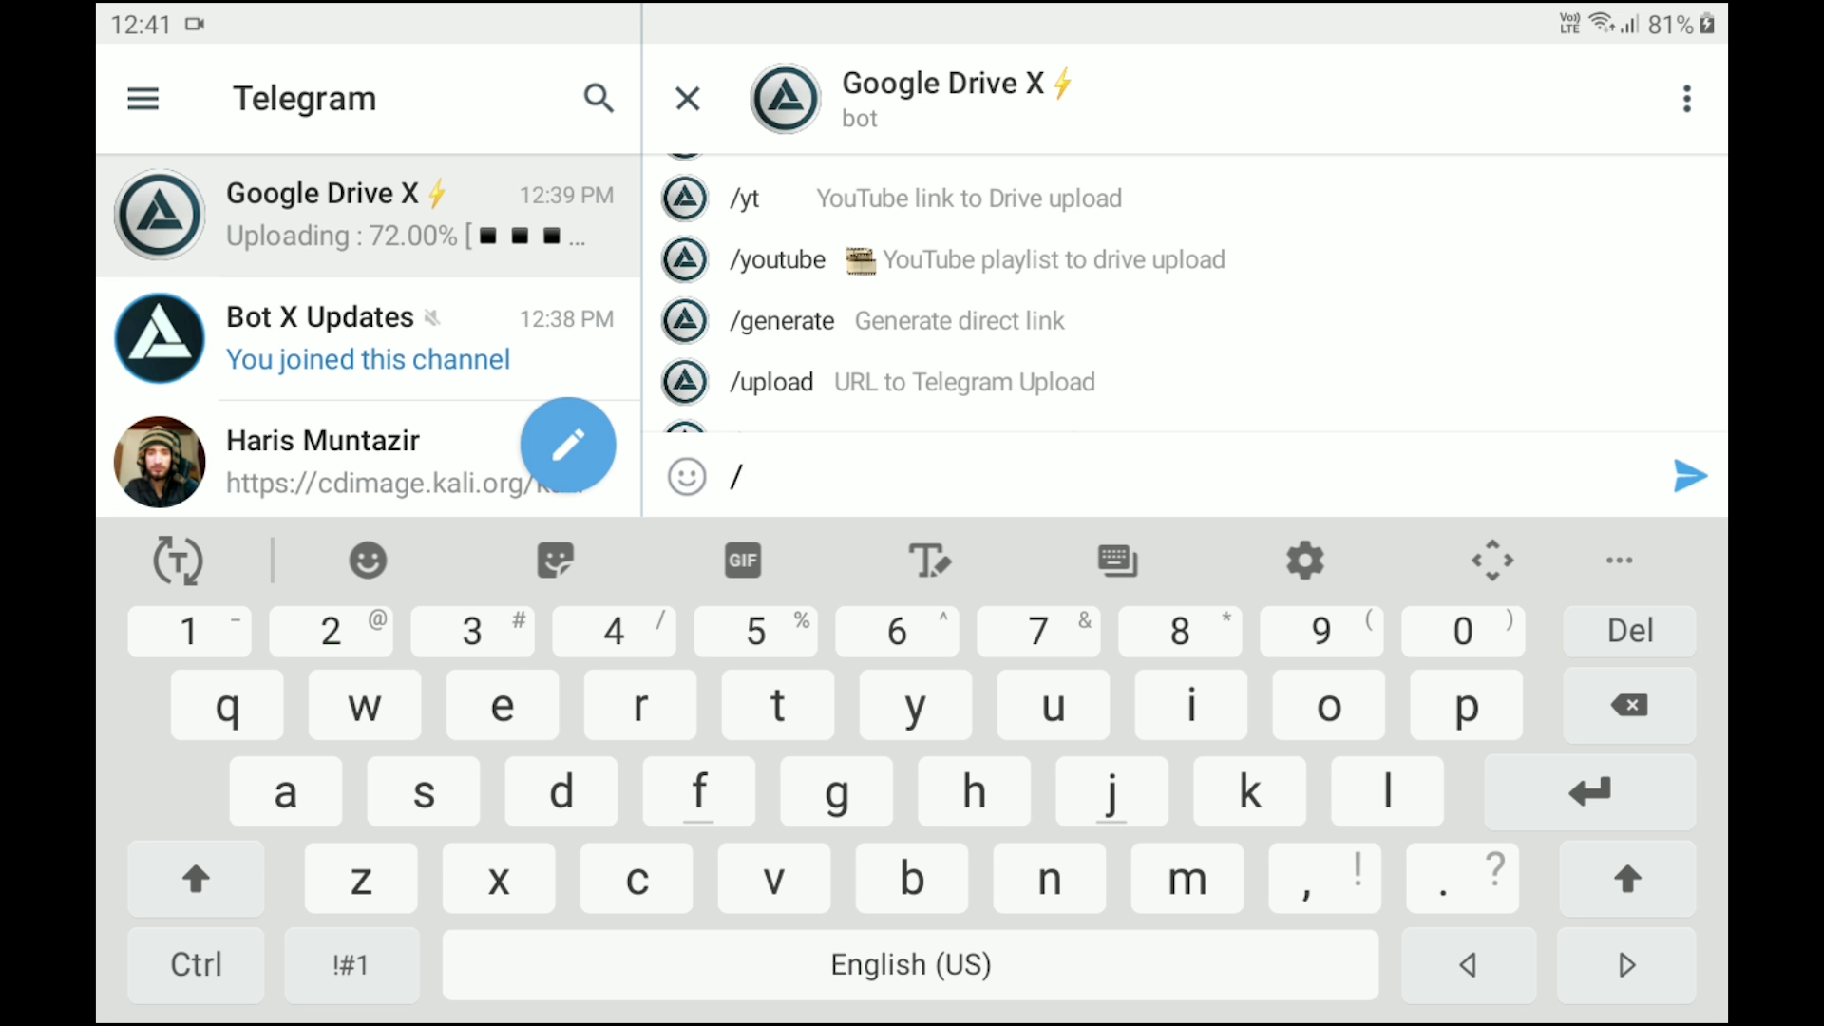
pyautogui.scroll(-2, 1178, 295)
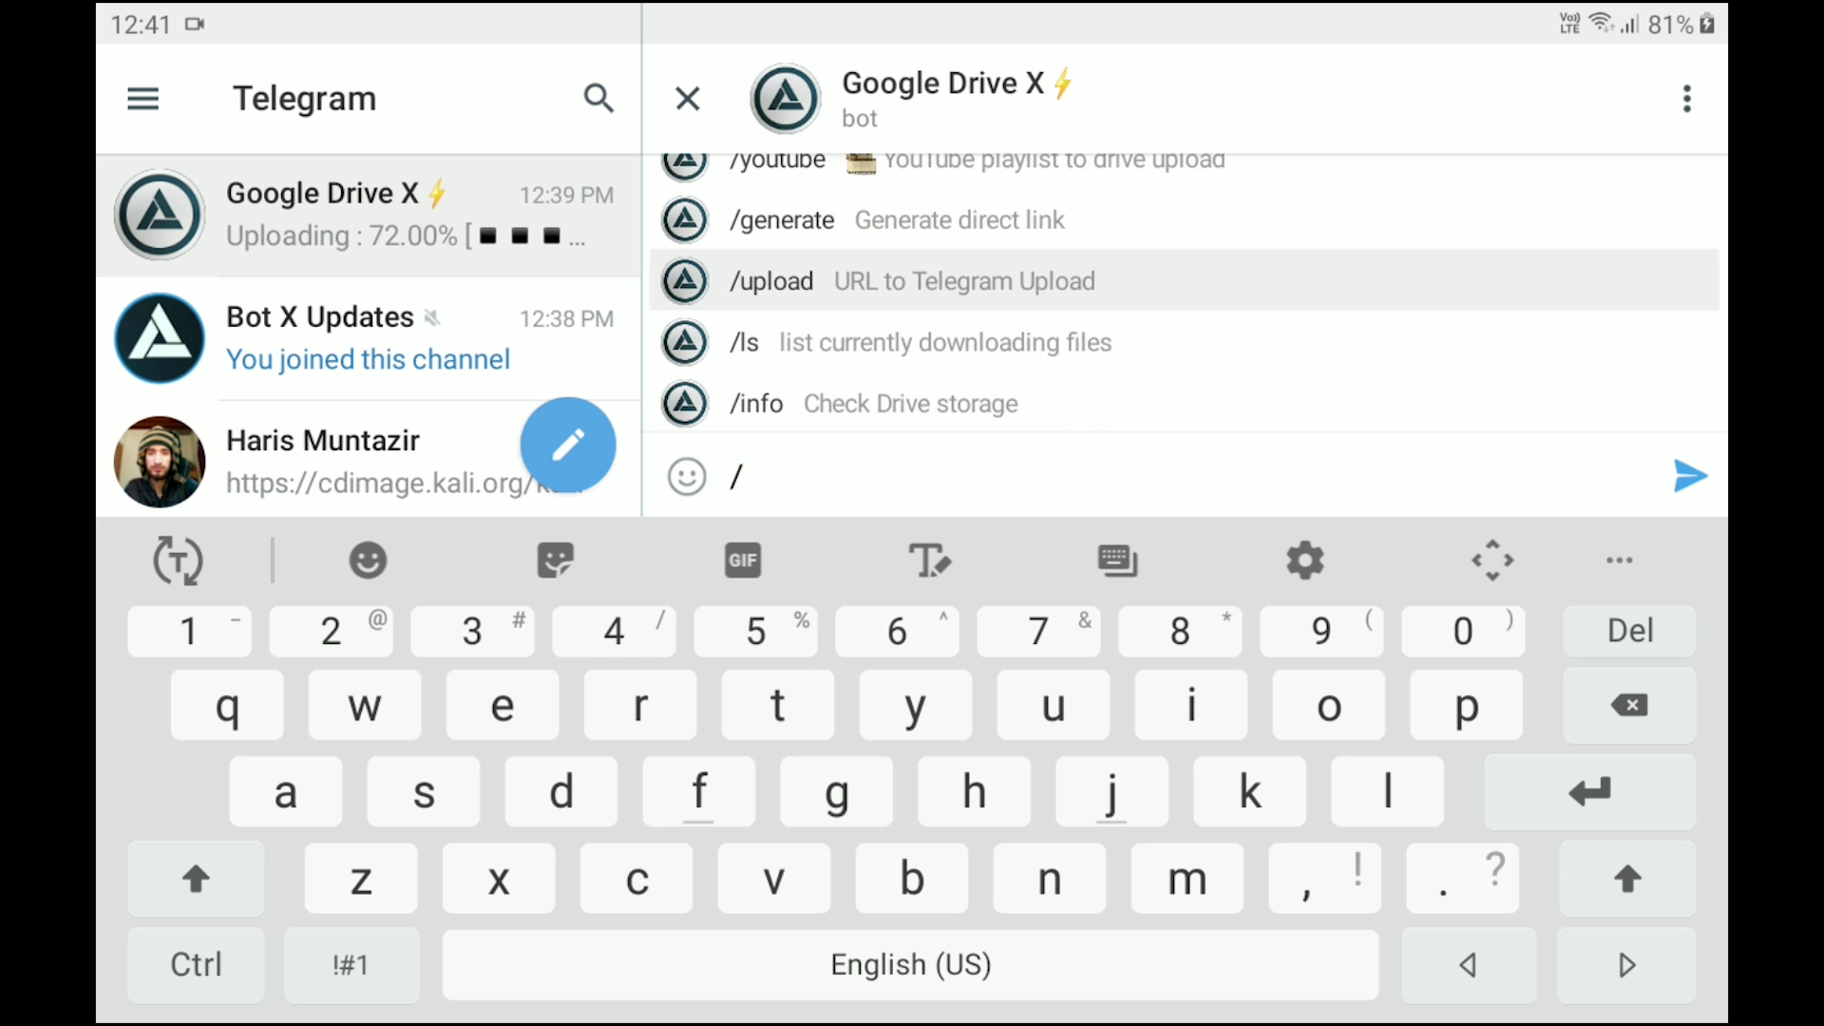
pyautogui.scroll(-2, 1177, 294)
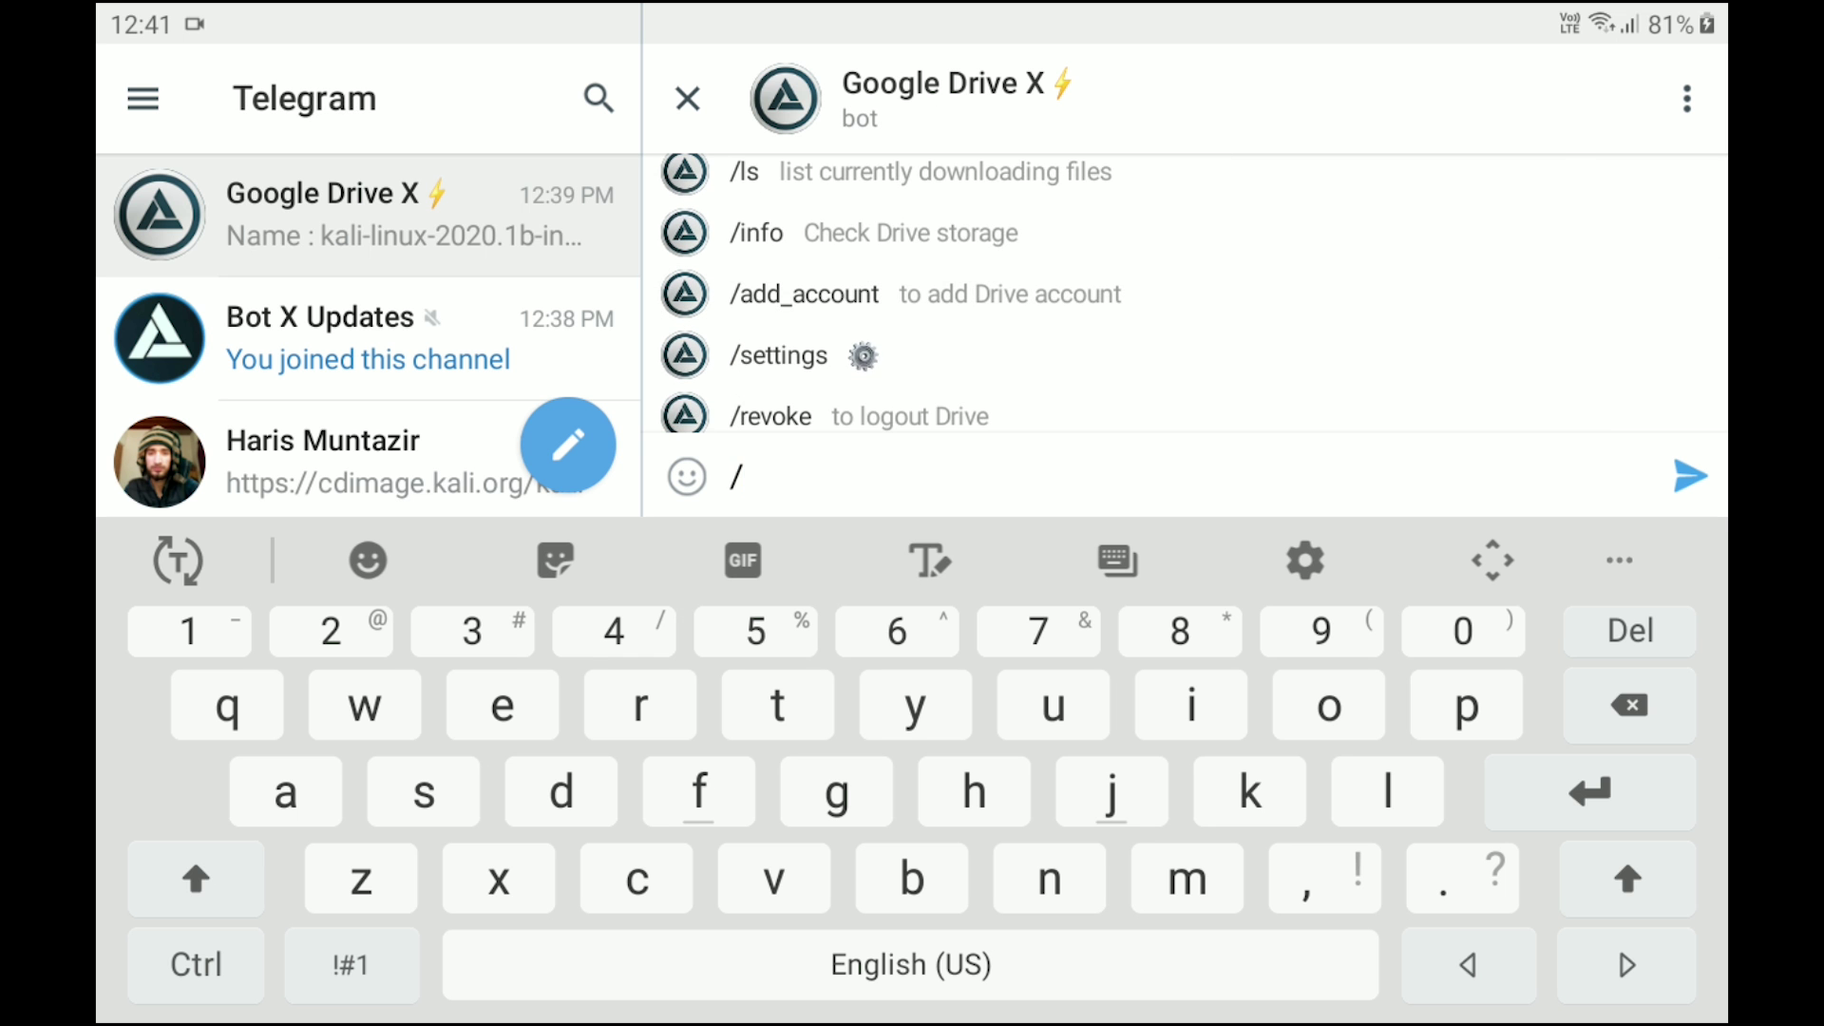
pyautogui.scroll(-1, 1178, 379)
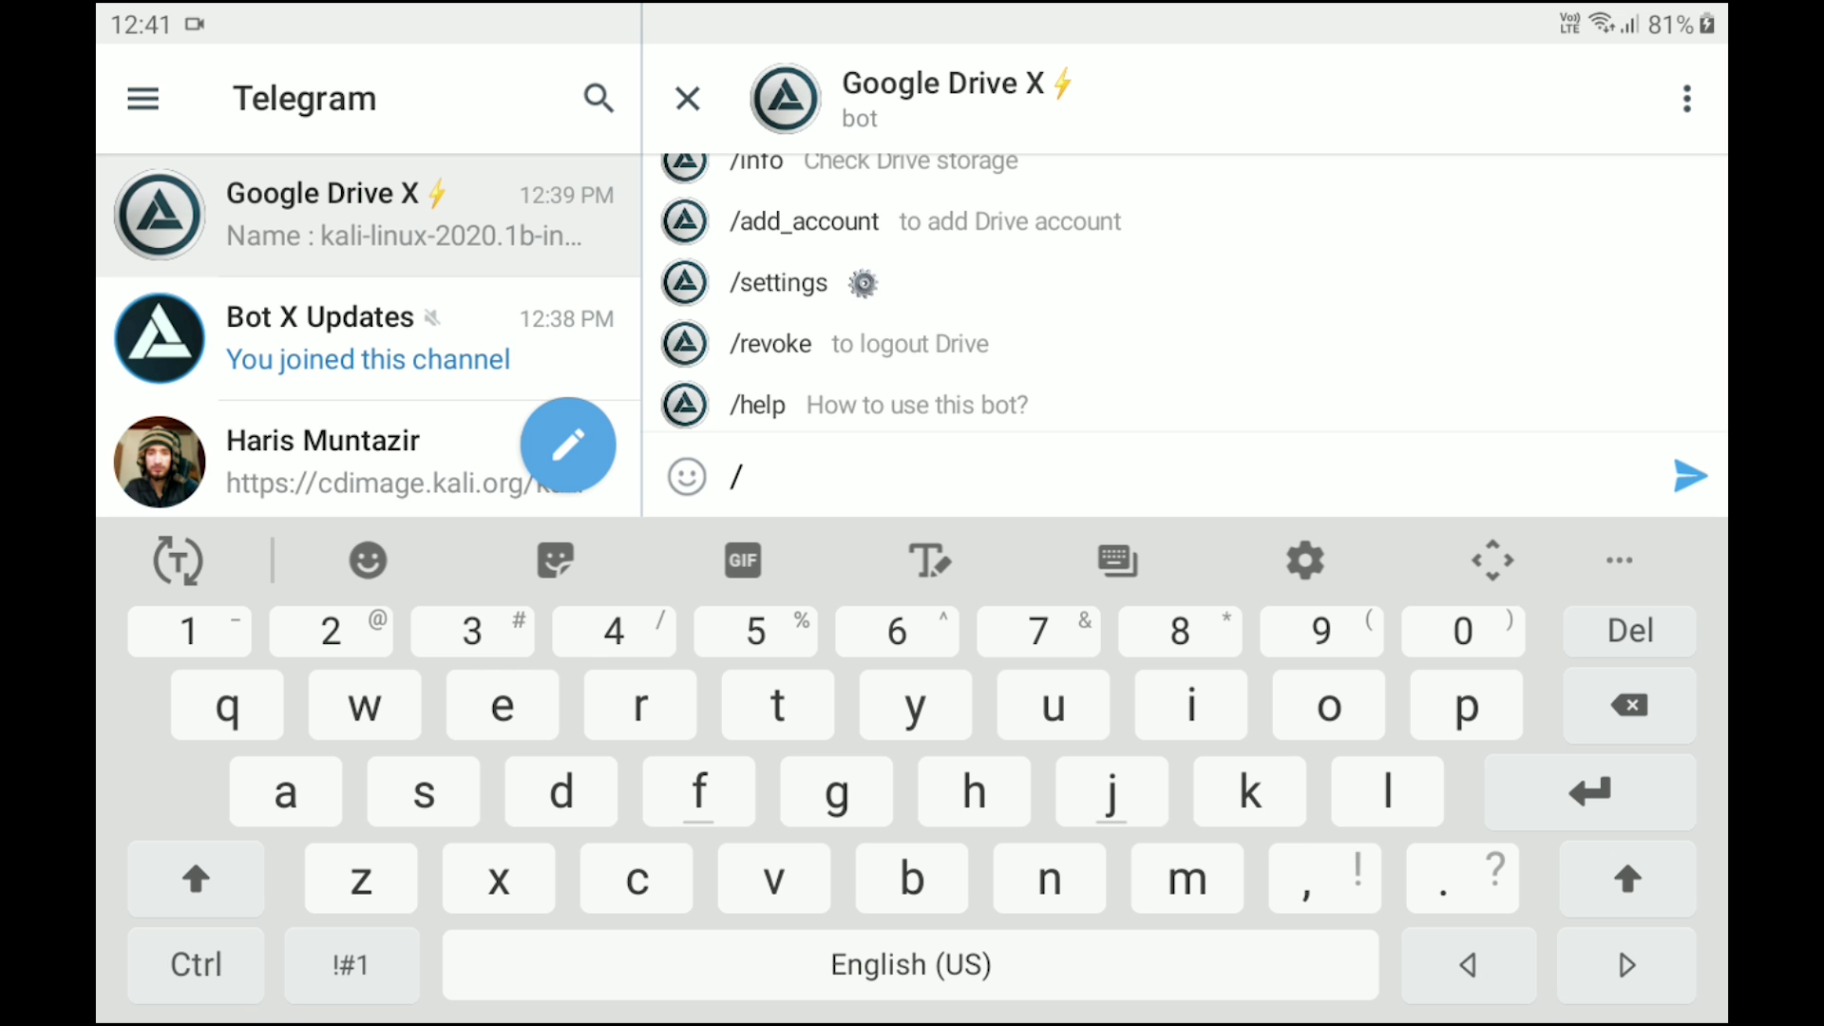
pyautogui.scroll(1, 1178, 295)
pyautogui.scroll(-1, 1178, 294)
pyautogui.scroll(1, 1178, 352)
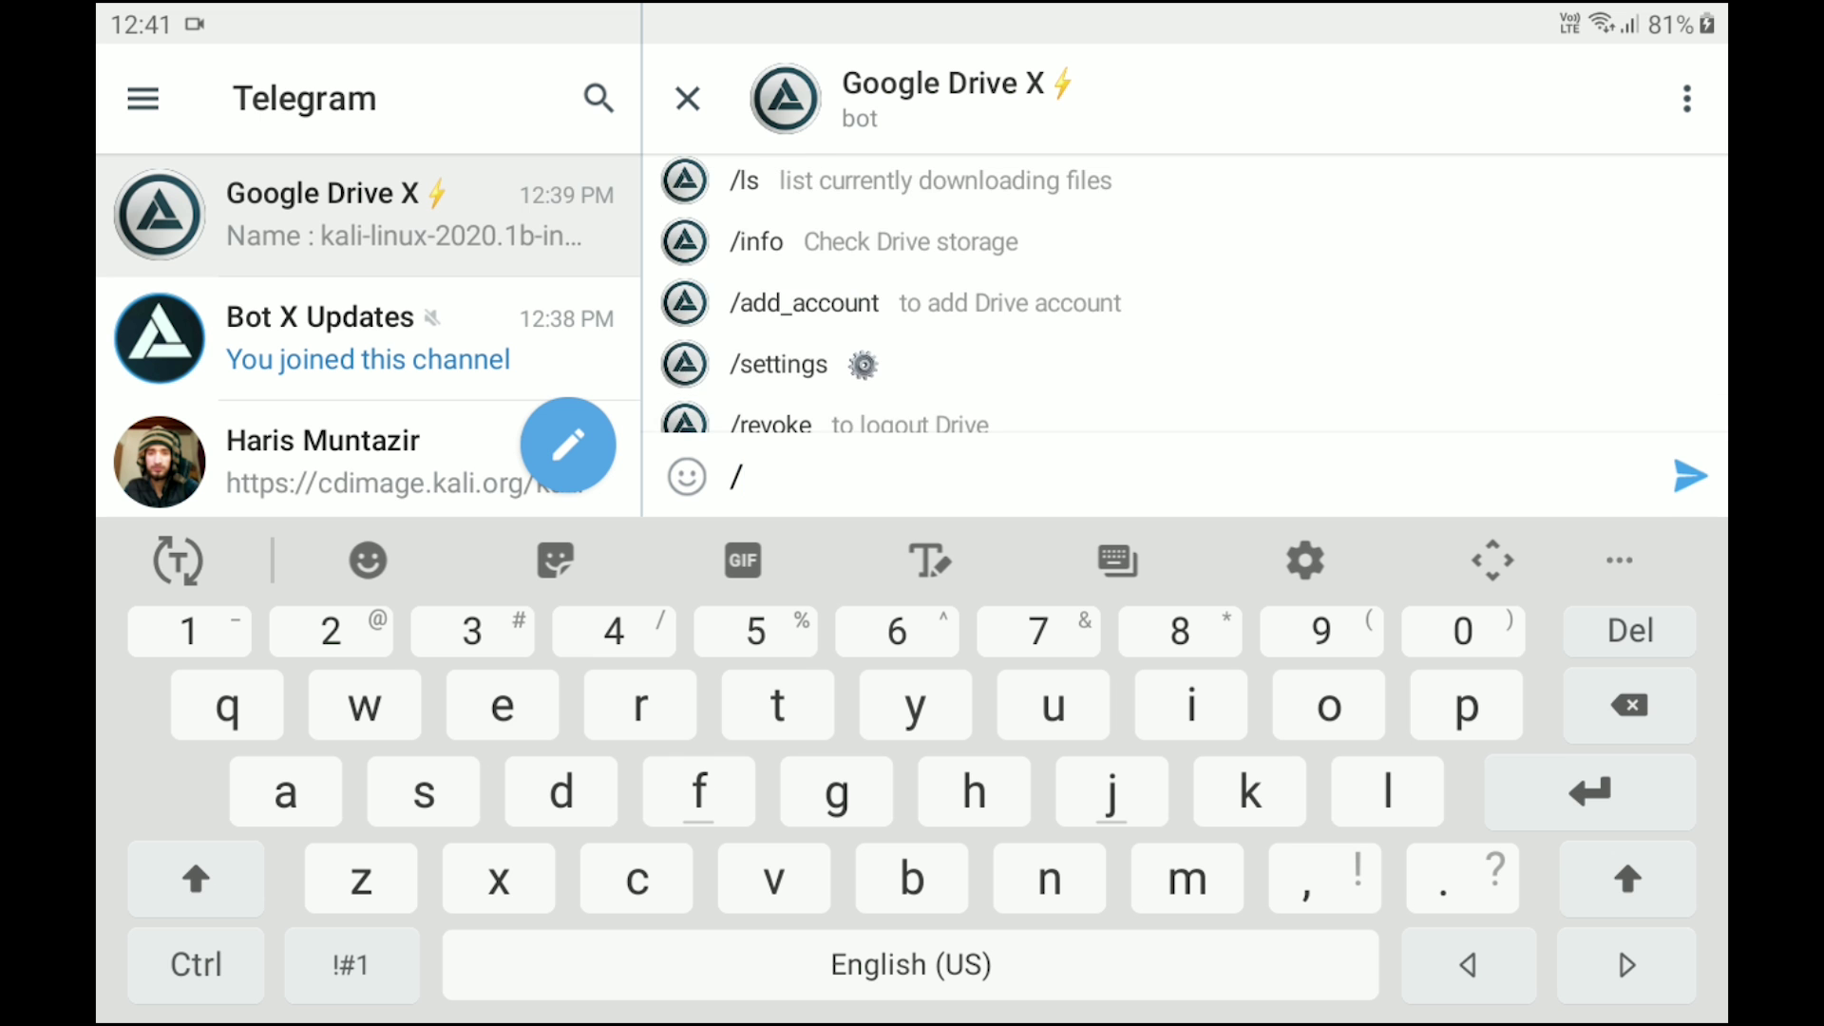
pyautogui.click(756, 241)
# - Copy the kali-linux-2020.1b-installer-amd64.iso name from the bot's upload message
pyautogui.press('Escape')
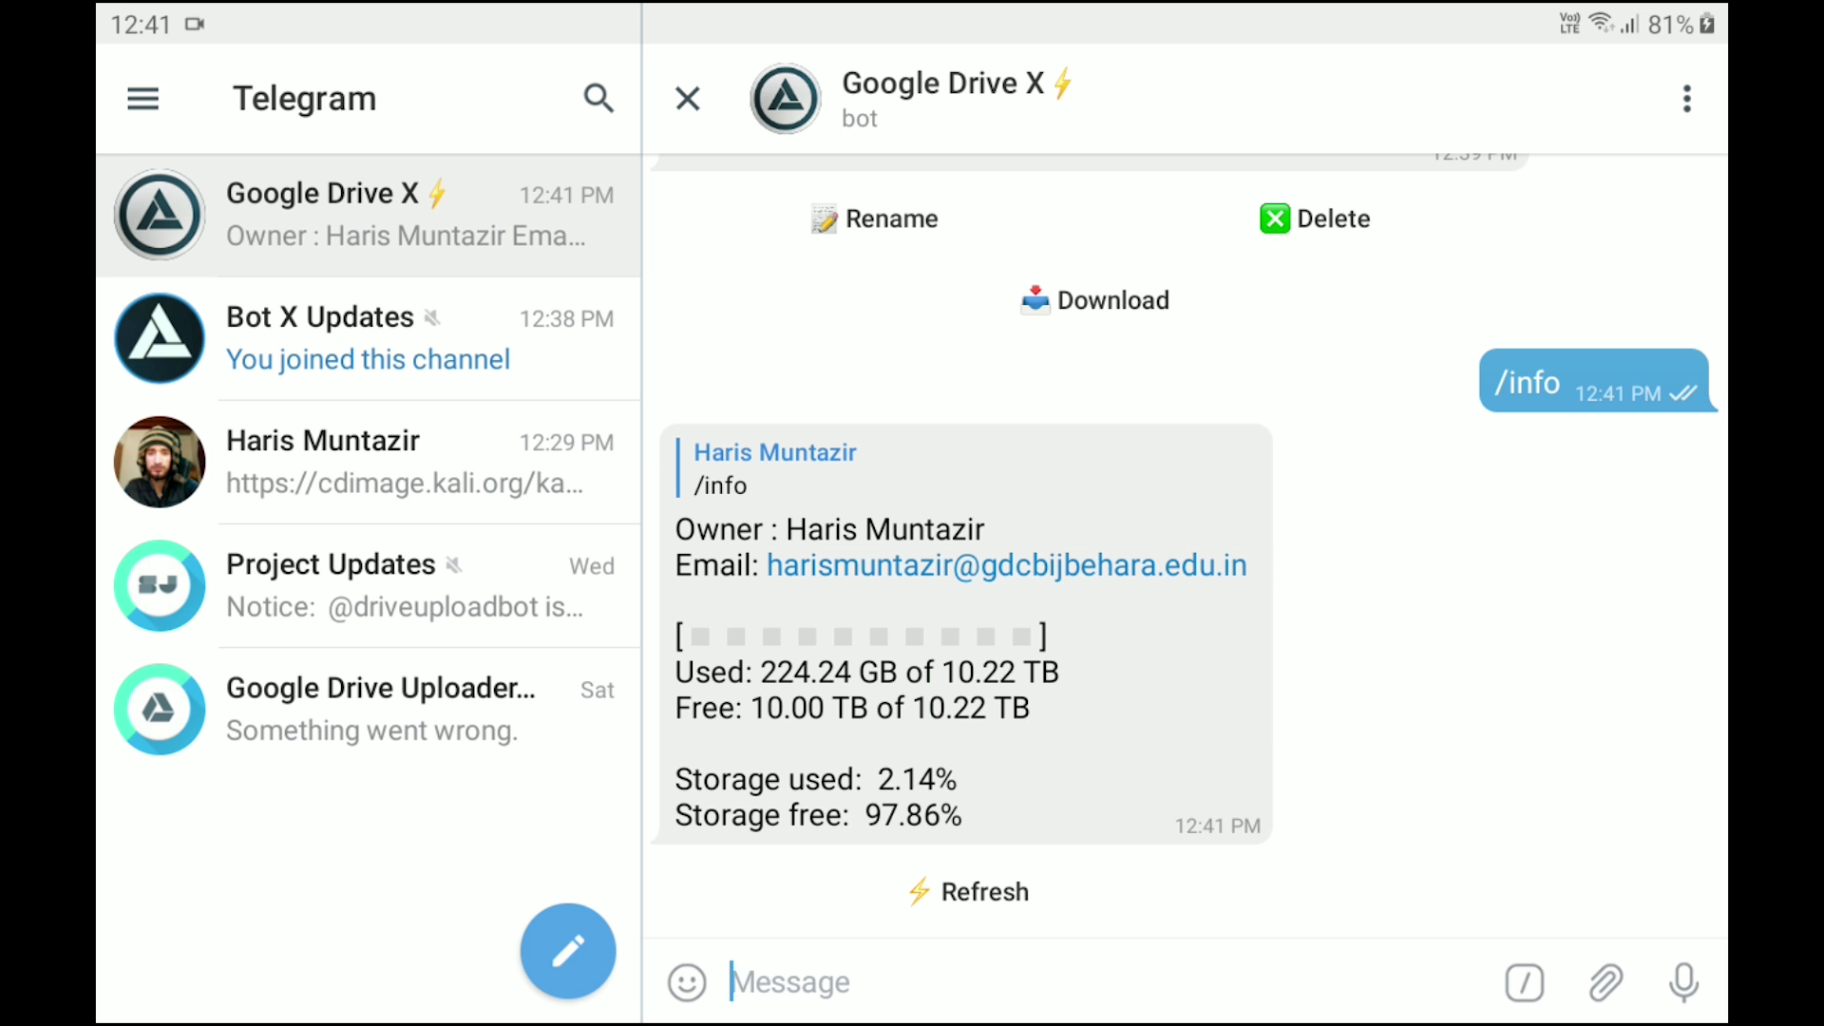
pyautogui.scroll(5, 1183, 545)
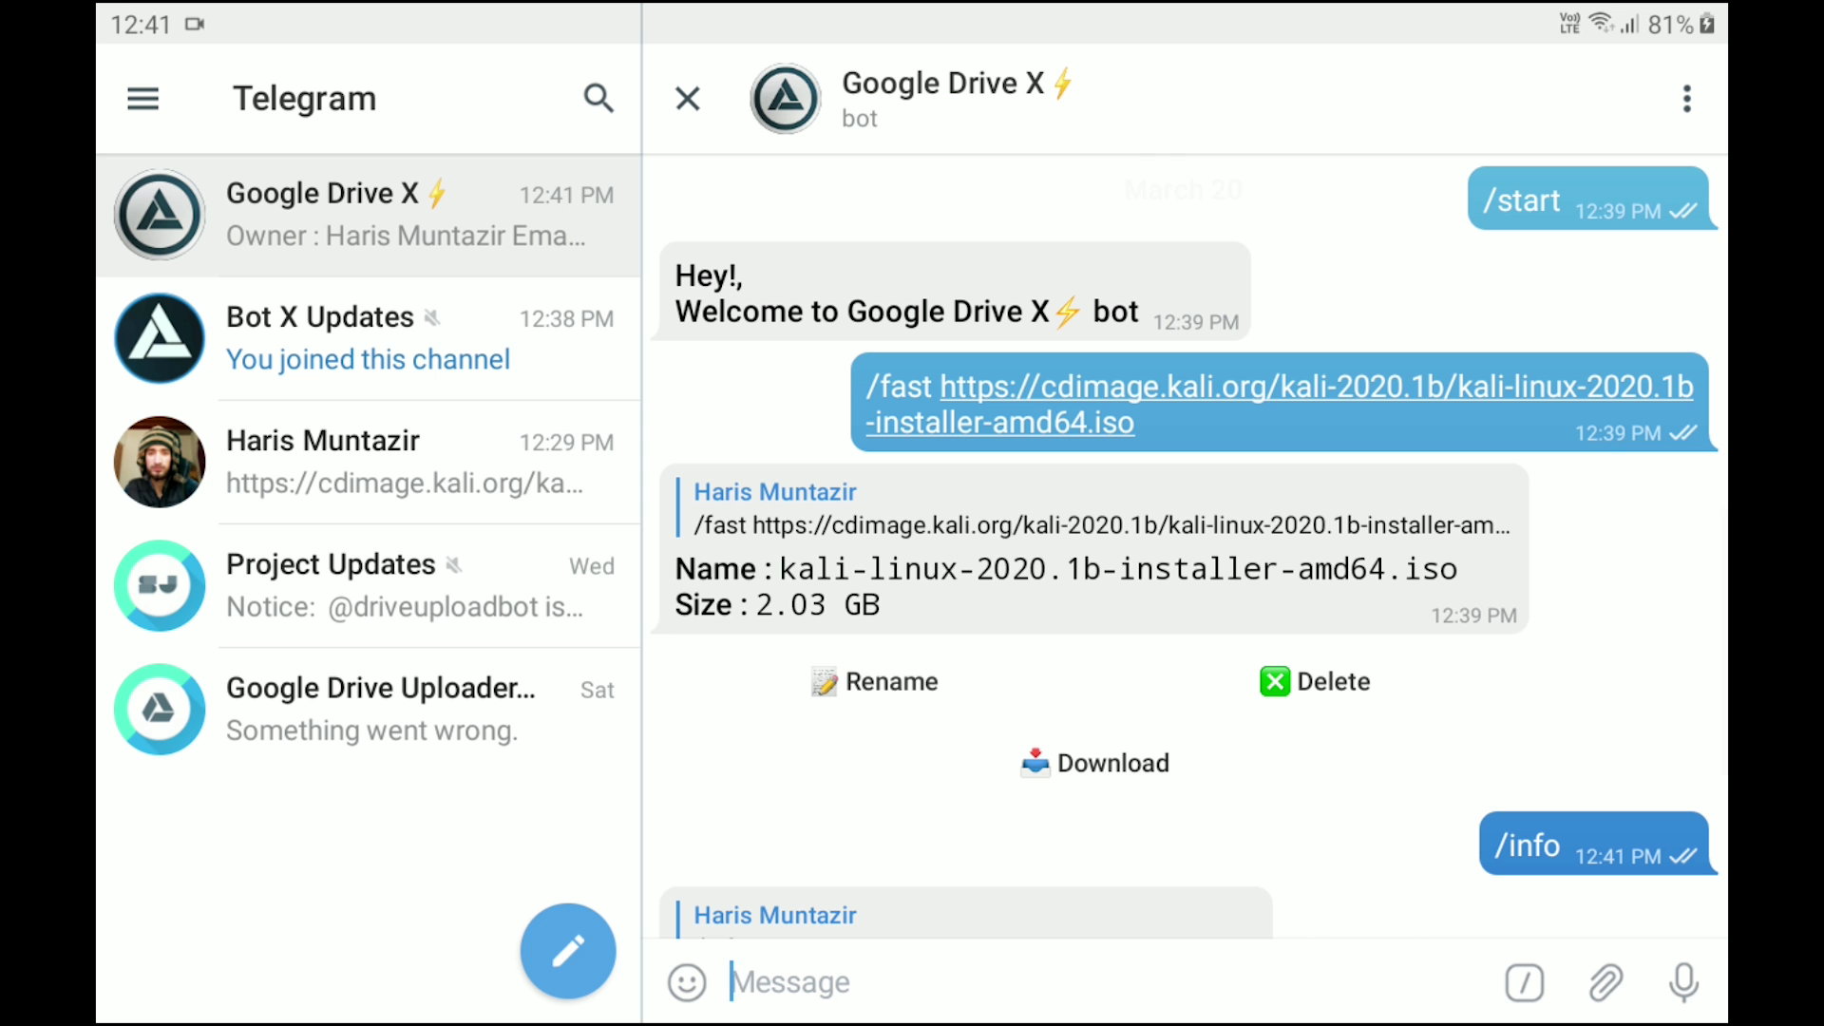
pyautogui.click(1118, 568)
pyautogui.moveTo(1140, 568); pyautogui.dragTo(1088, 568)
pyautogui.click(874, 681)
pyautogui.scroll(-1, 1187, 546)
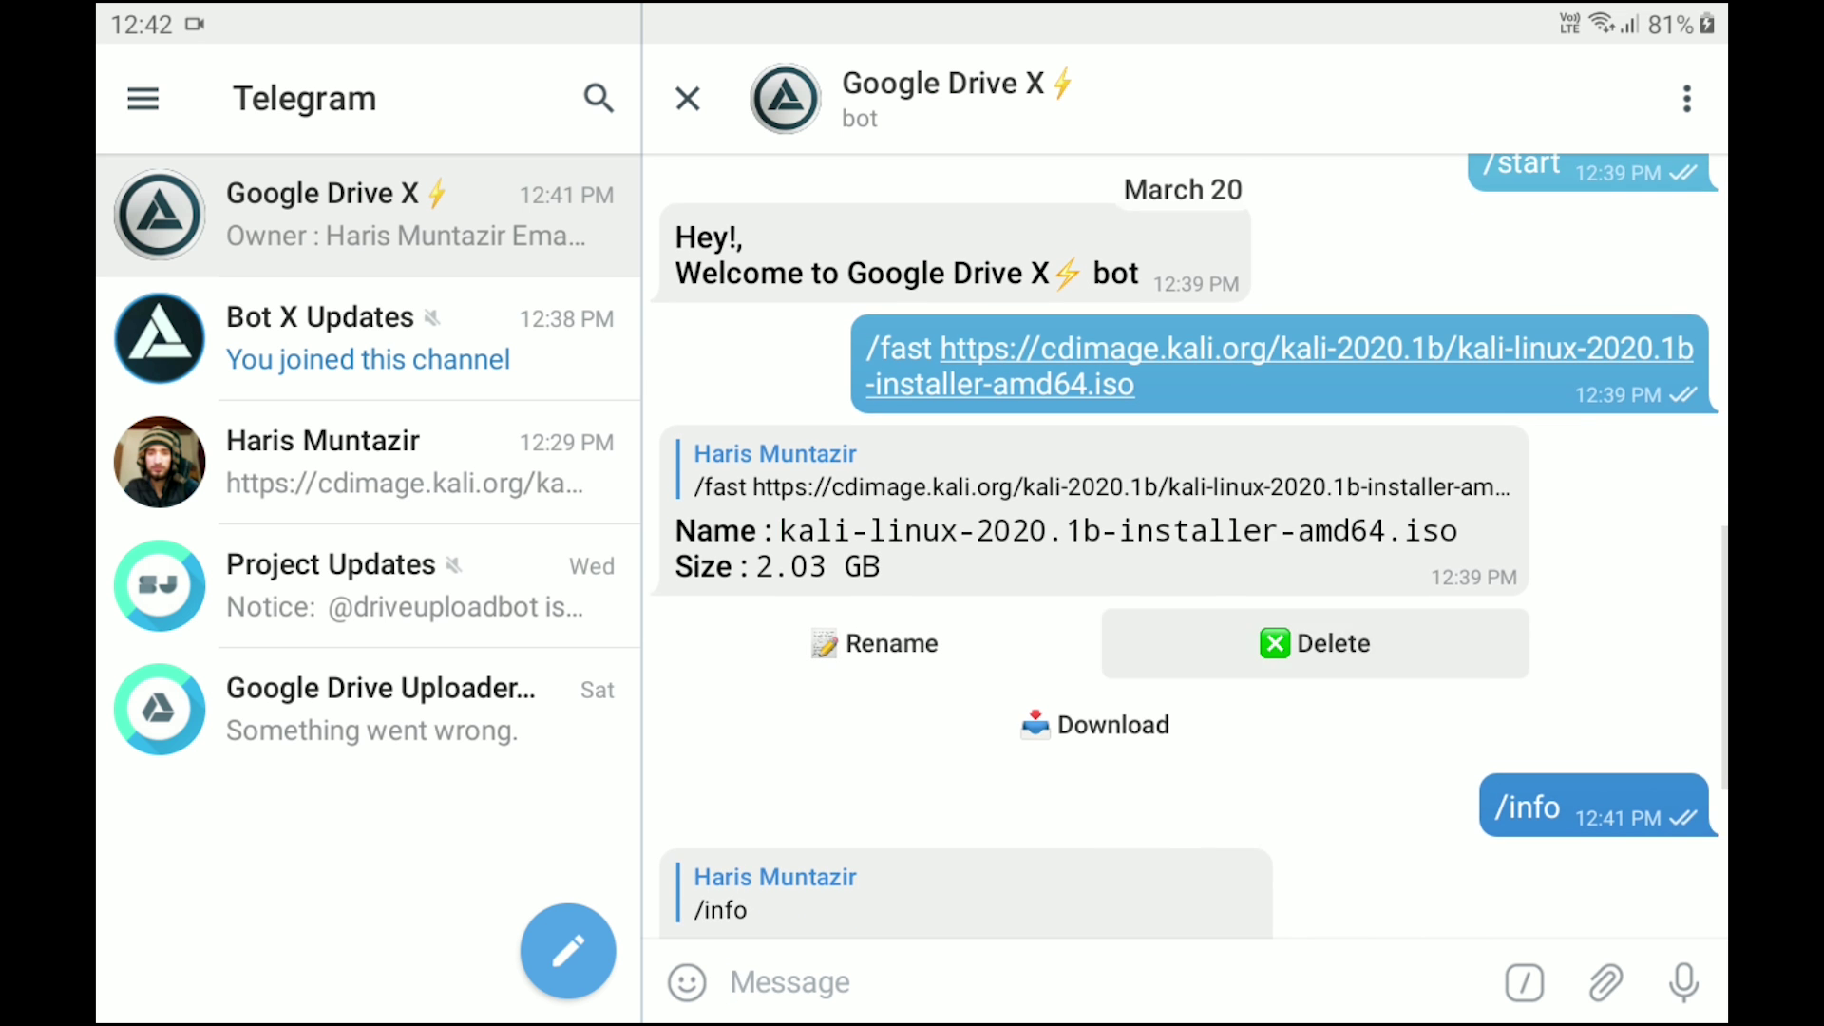
pyautogui.scroll(-2, 1187, 546)
pyautogui.scroll(1, 1187, 546)
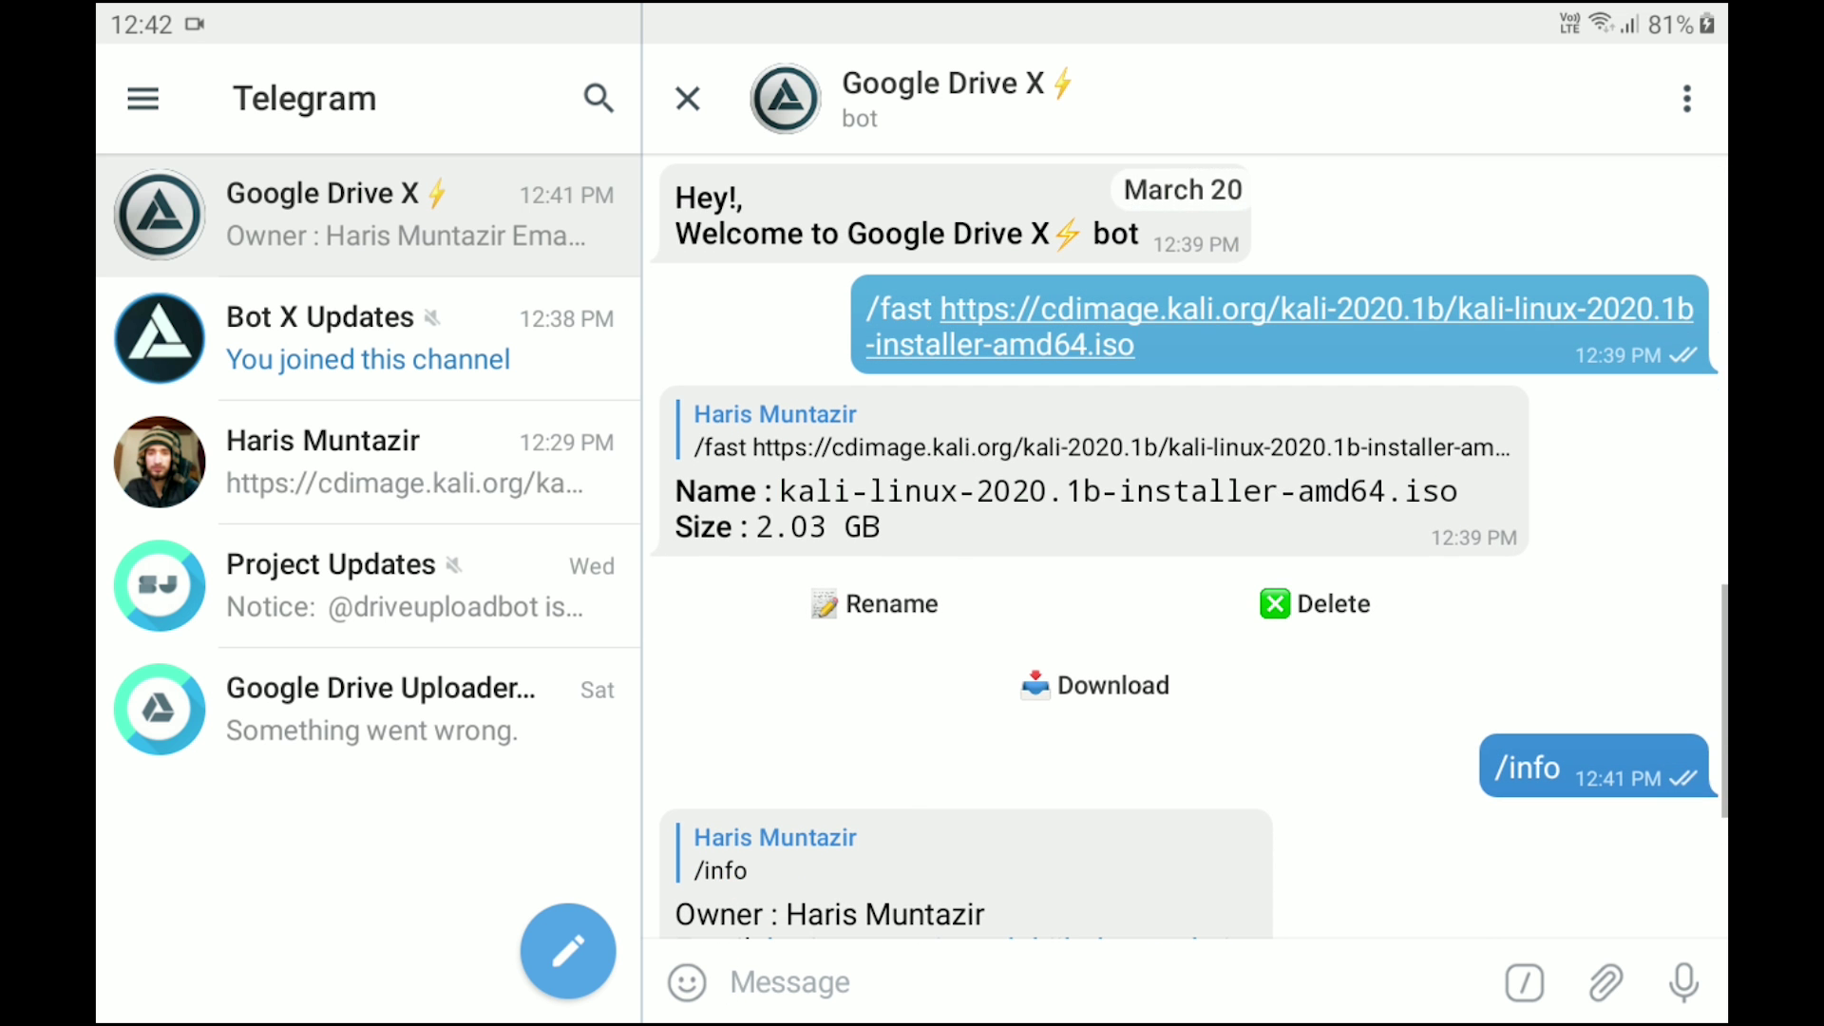
# - Ask the bot to delete kali-linux-2020.1b-installer-amd64.iso from Drive
pyautogui.click(1314, 603)
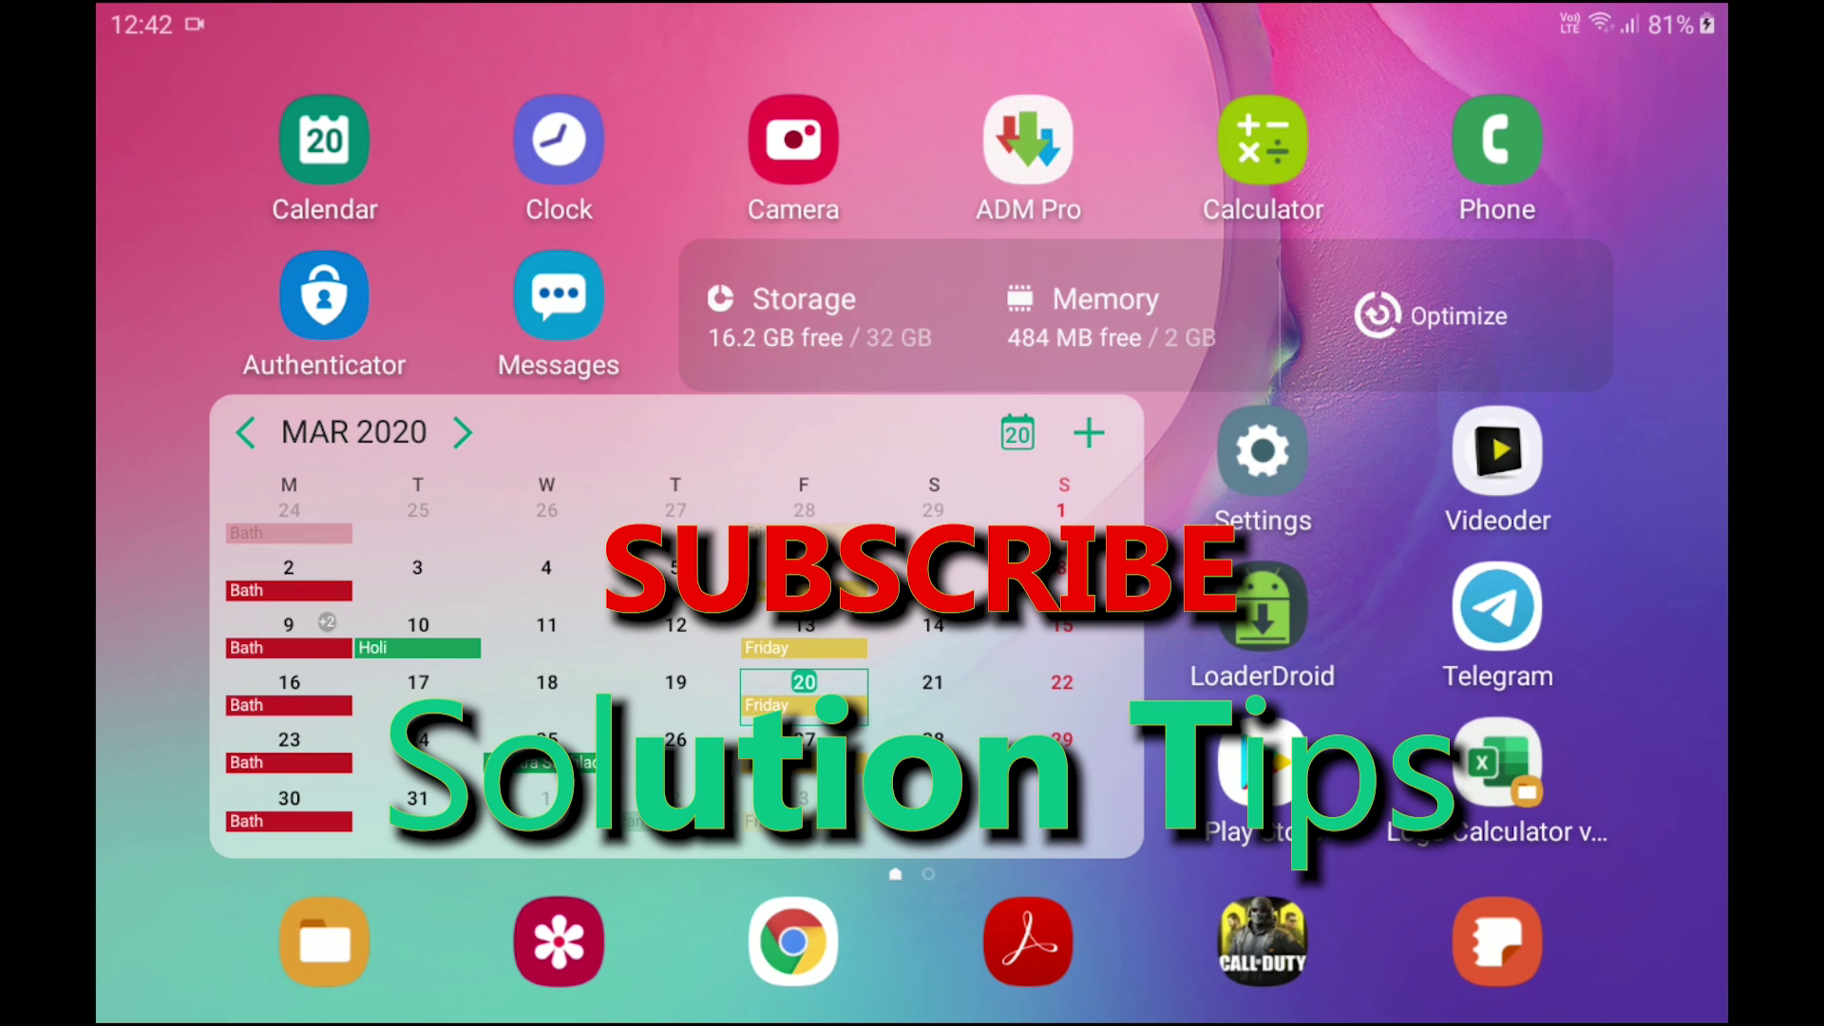
# - Pull down the notification shade to reach the screen recorder controls
pyautogui.moveTo(912, 10); pyautogui.dragTo(912, 494)
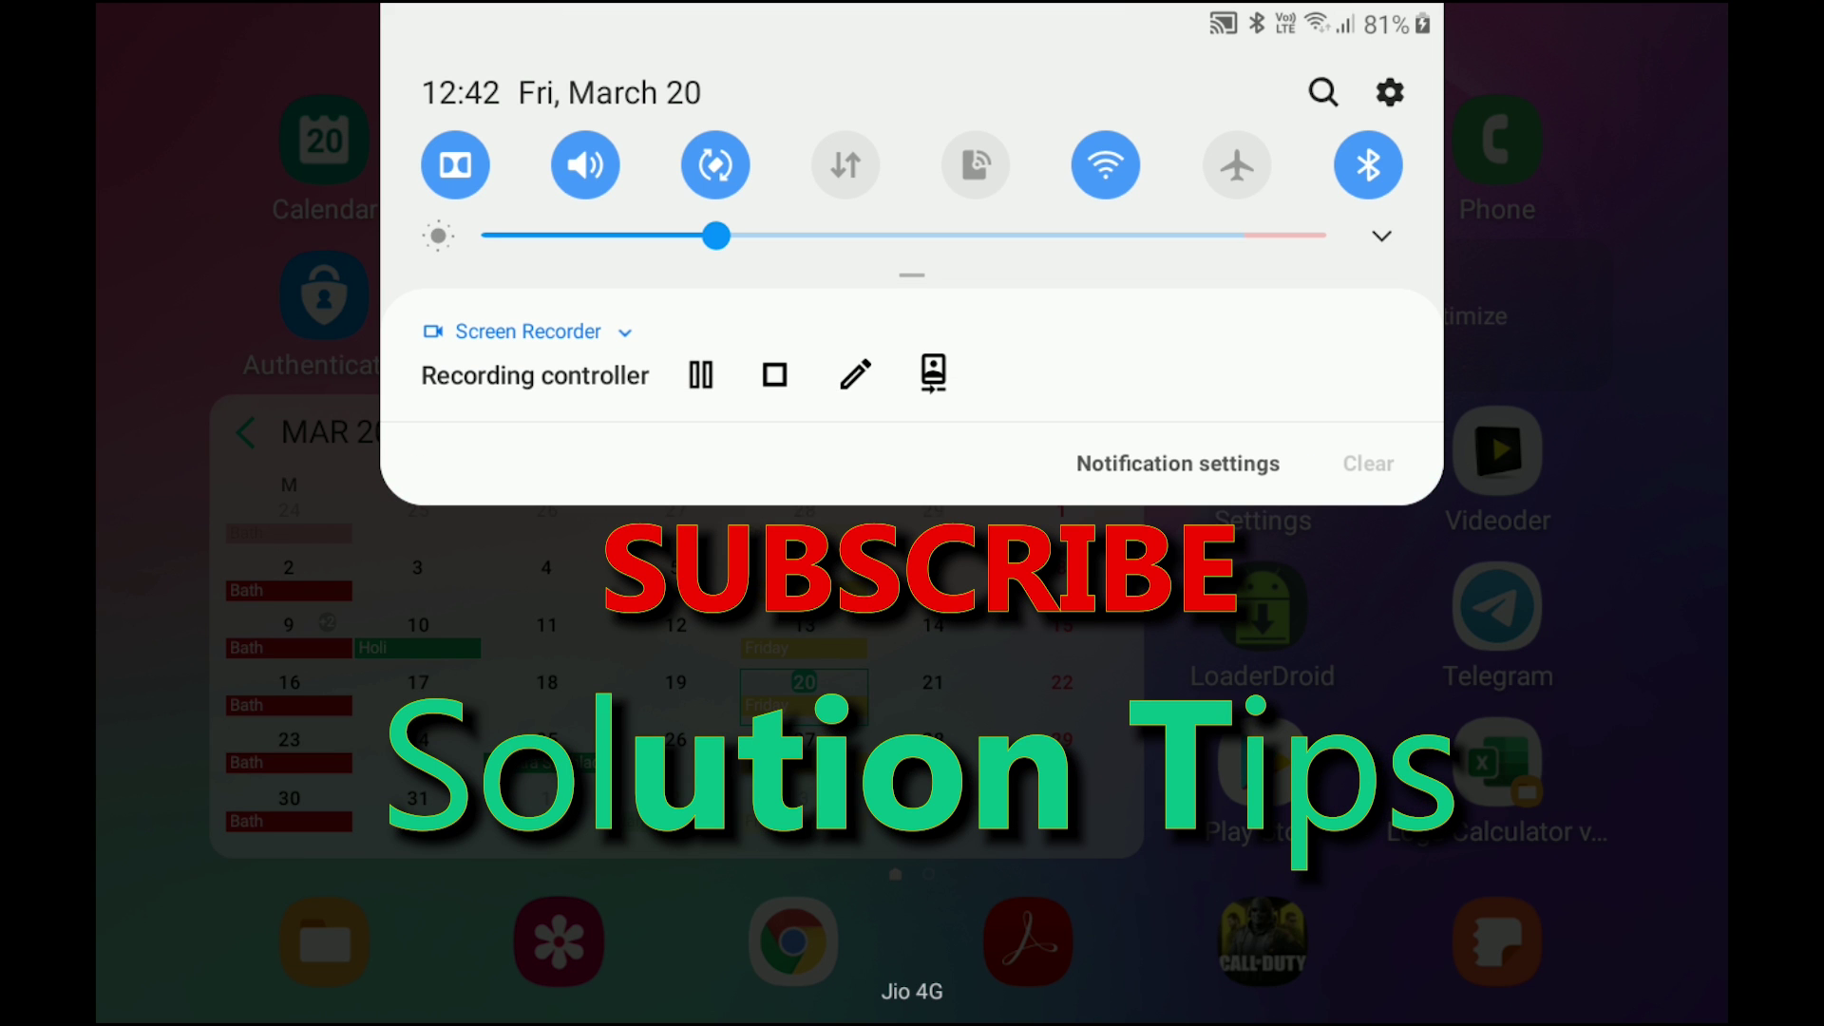